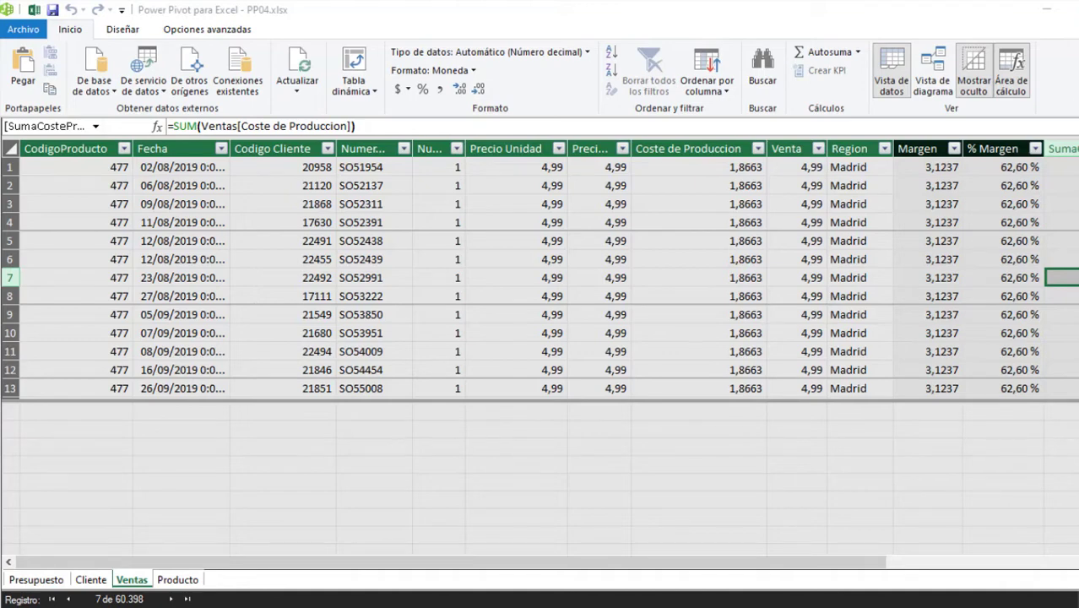
Step: Enter the measure Total Ventas:=SUM(Ventas[Venta]), showing 29358677,2207, and widen the first column
left_click(806, 147)
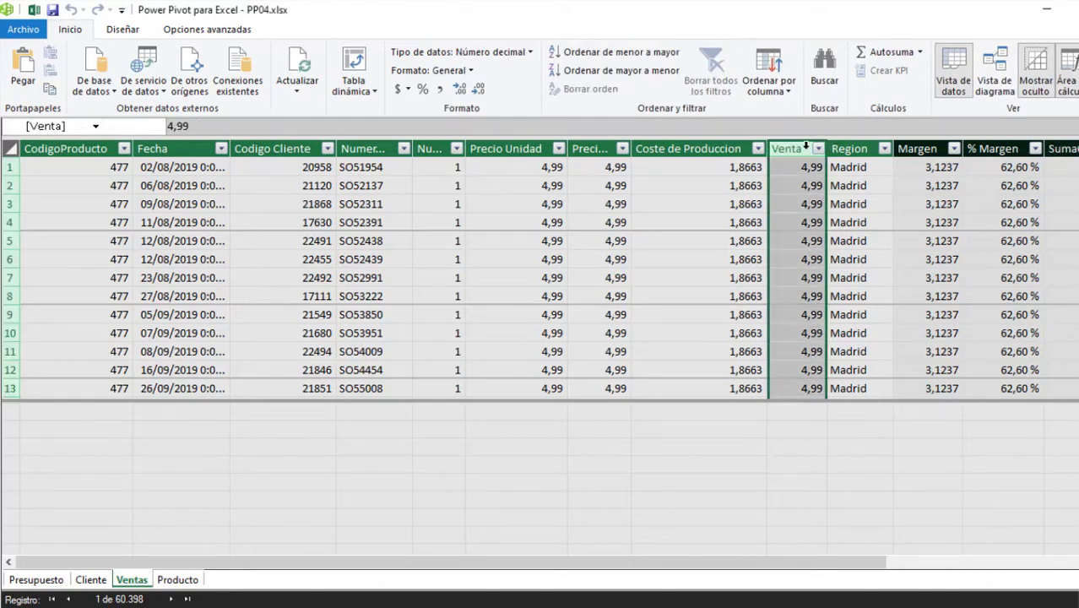
left_click(80, 414)
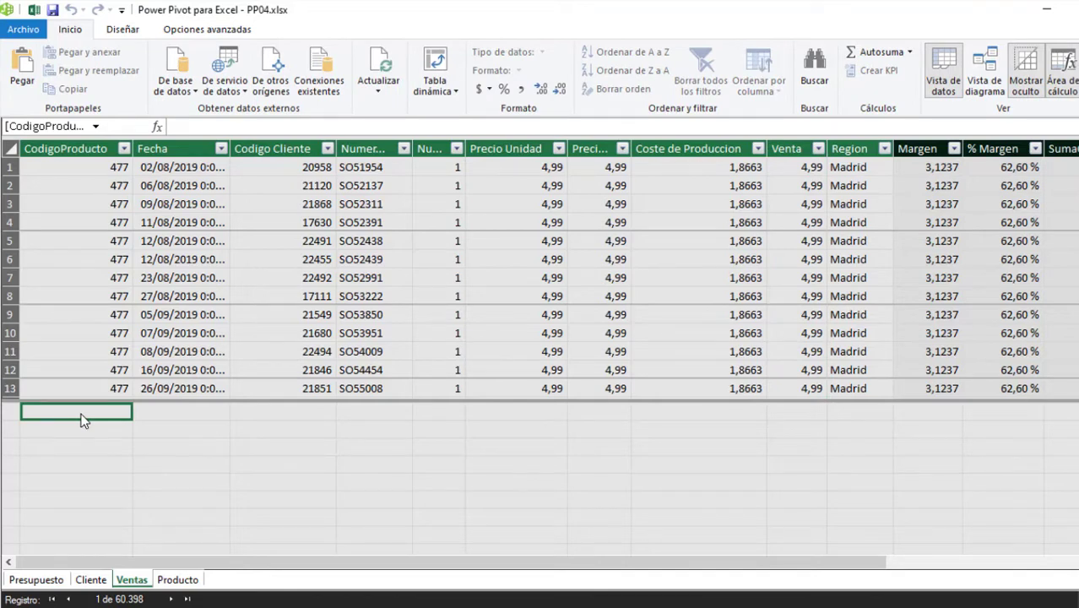
double_click(82, 420)
left_click(218, 130)
type("Total Ventas:")
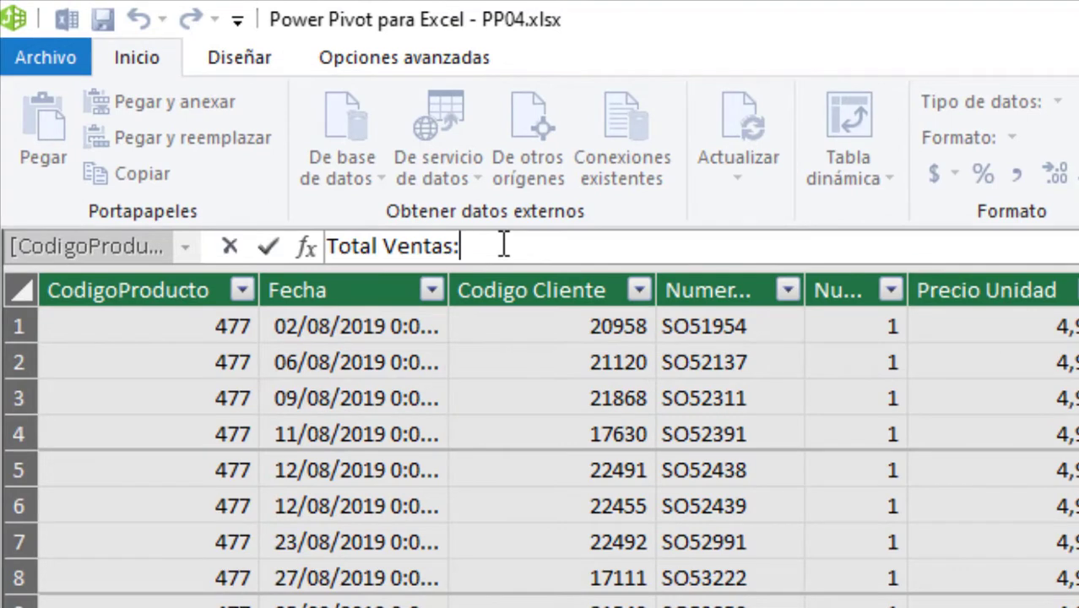
type("=")
type("sum")
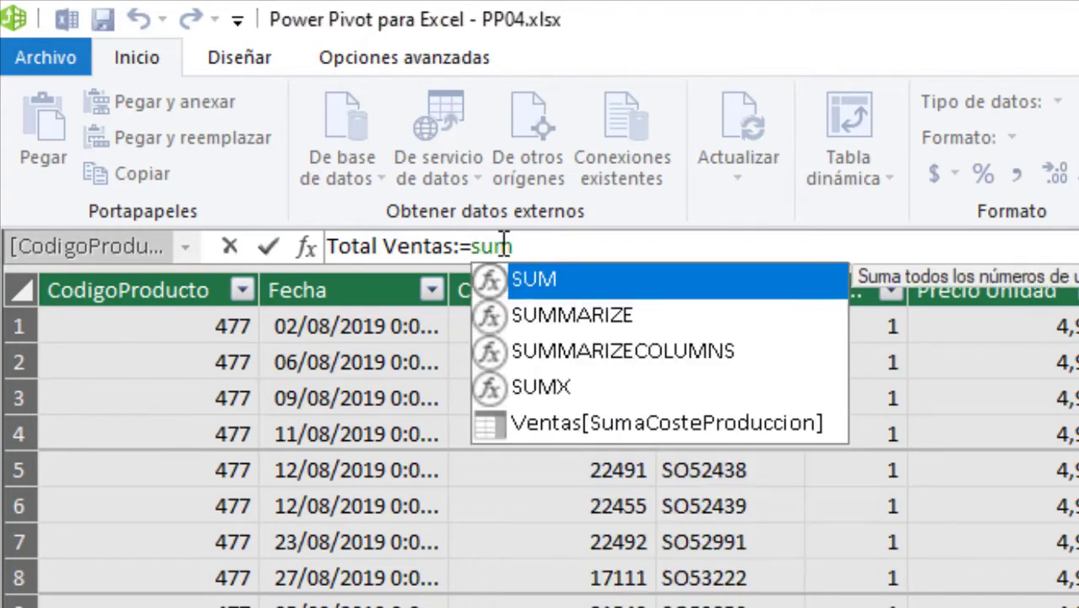
key("Tab")
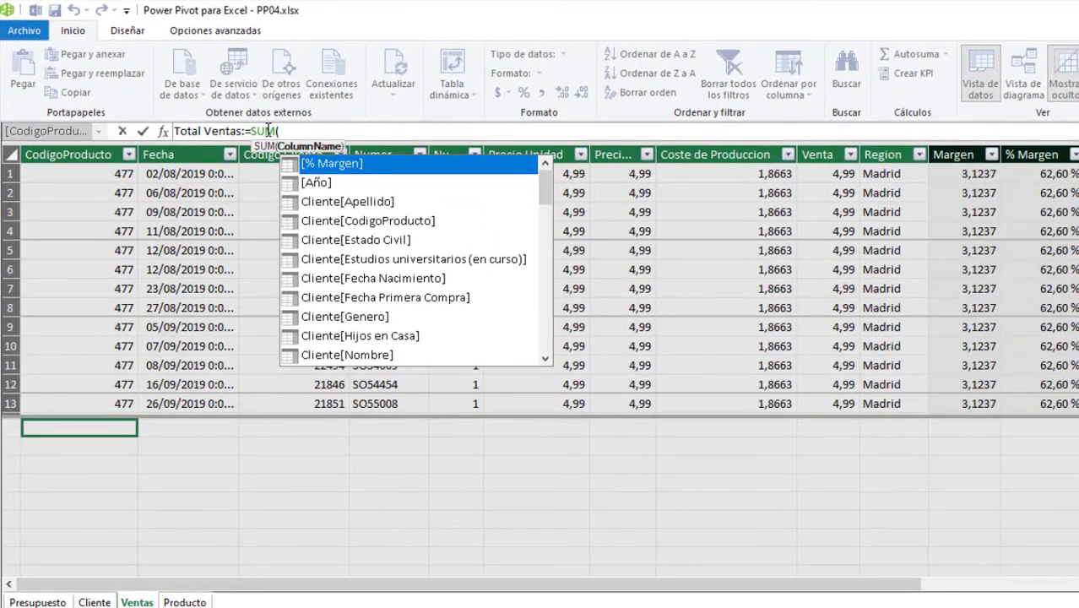
left_click(823, 155)
type(")")
key("Return")
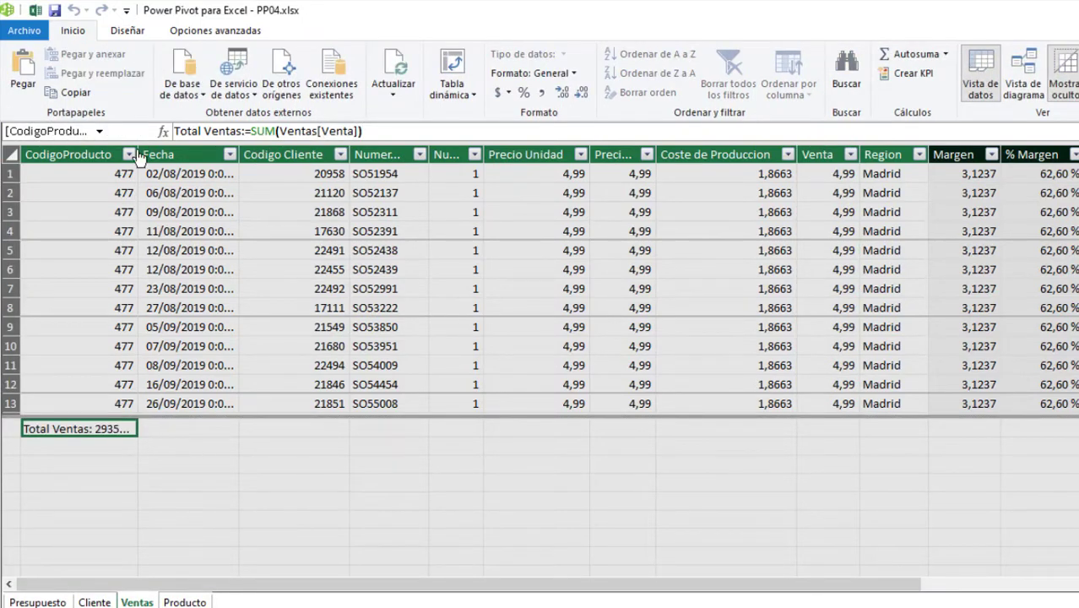
left_click_drag(138, 154, 190, 156)
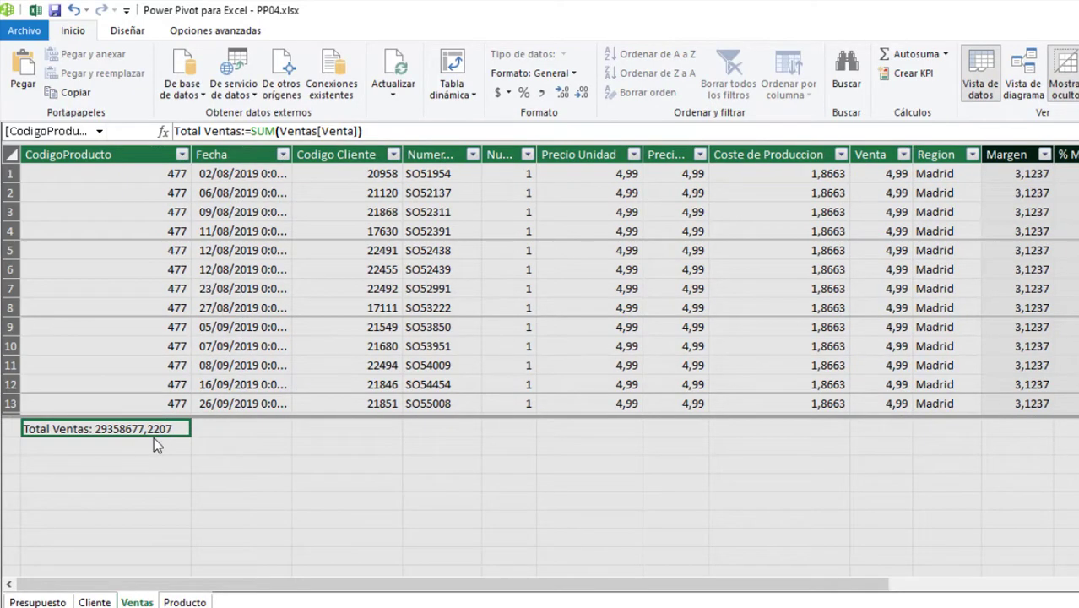
Step: Give Total Ventas a currency format and return to the PP04 workbook's empty Hoja1 sheet
left_click(510, 93)
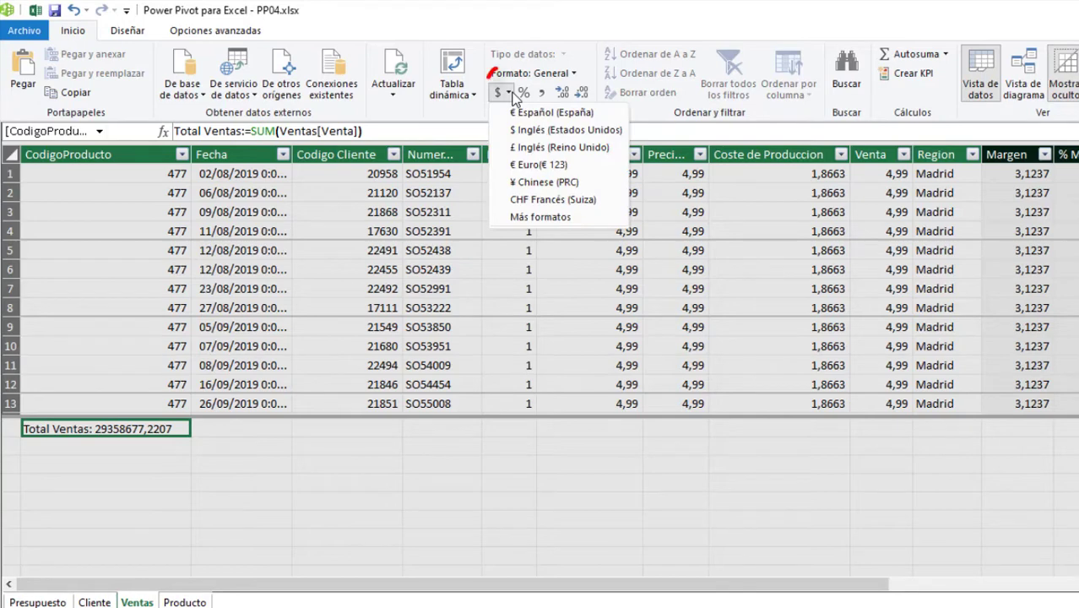
left_click(518, 114)
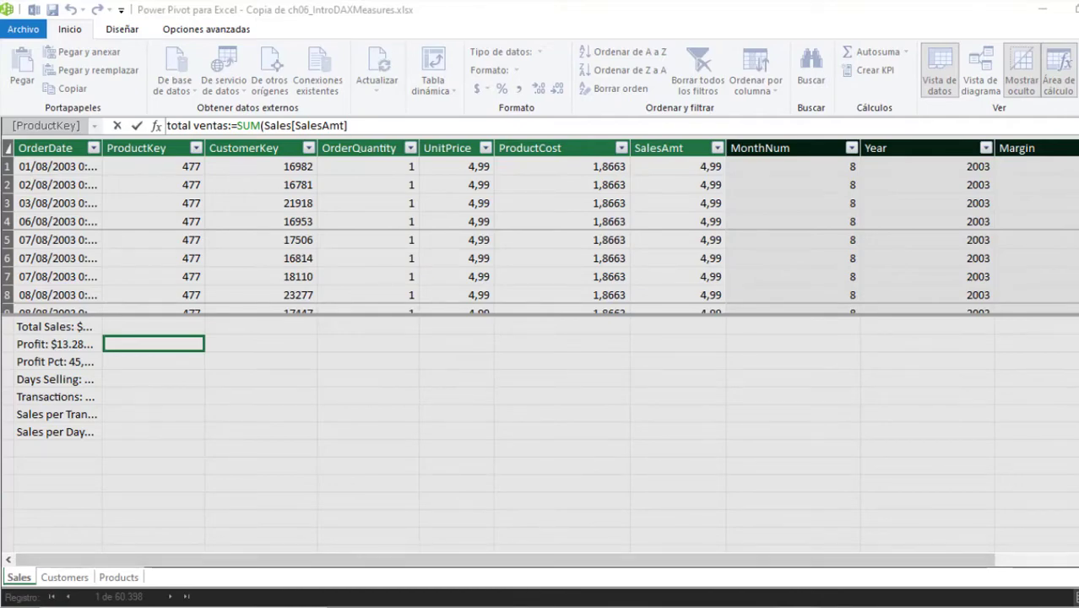
left_click(574, 586)
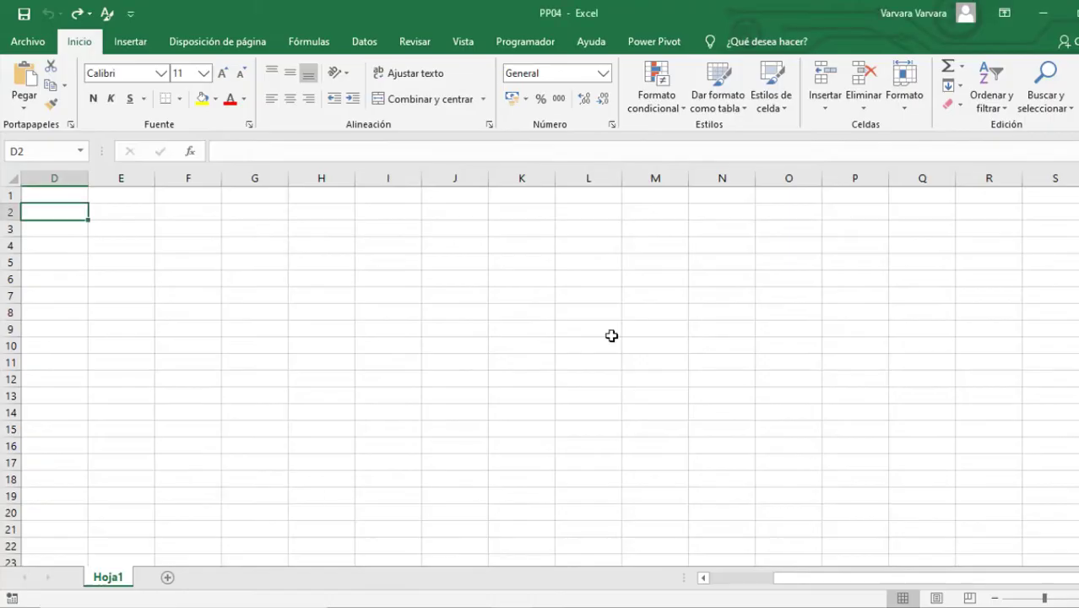
Step: Rename the Hoja1 sheet to 'Ventas Año y Mes'
double_click(126, 576)
type("Vent")
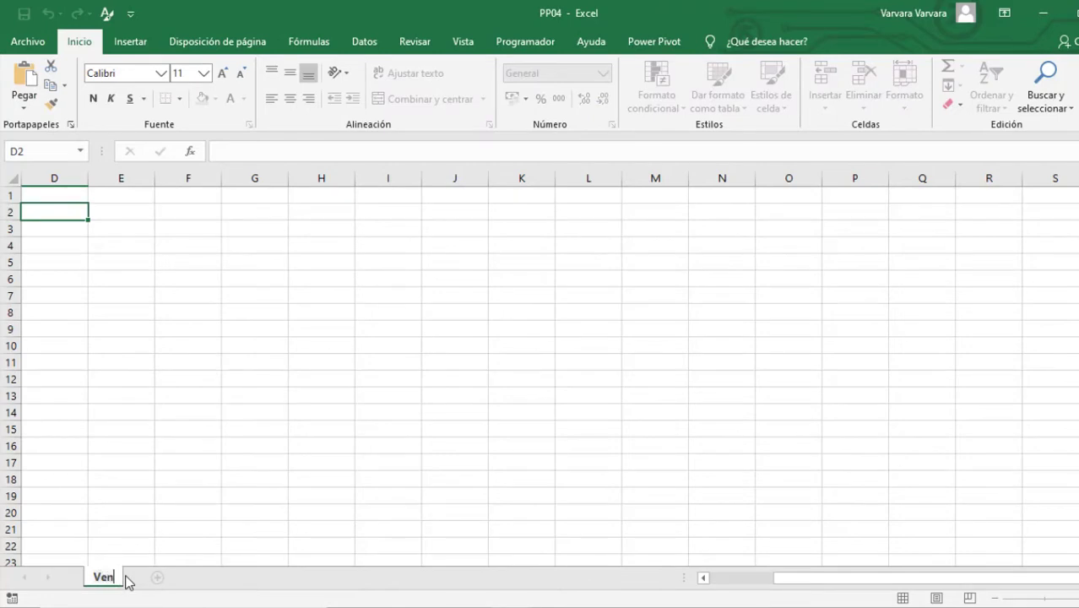
type("as Año y Me")
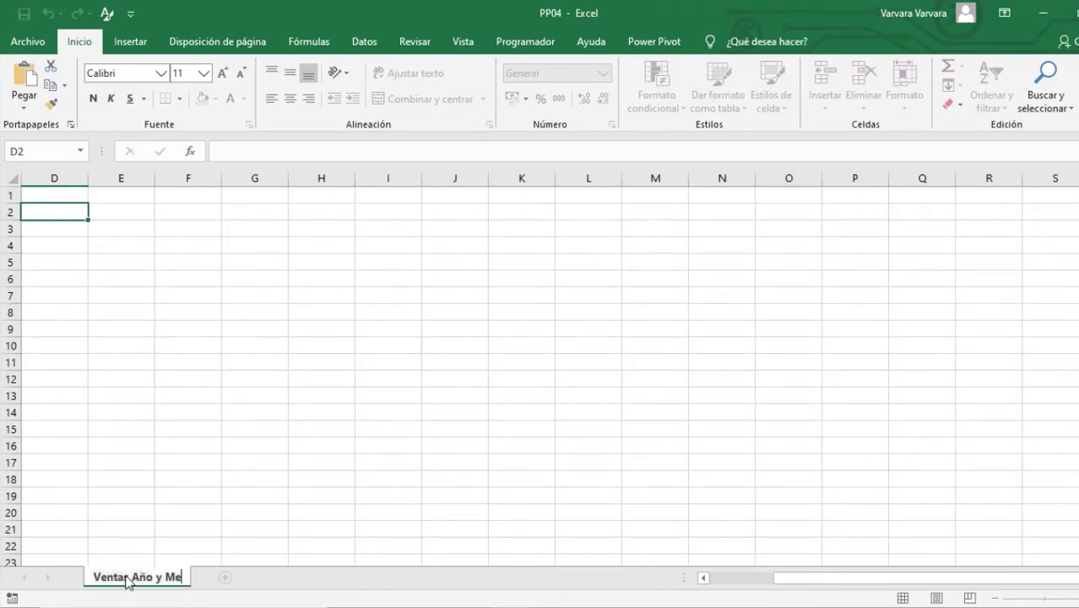
type("s")
key("Return")
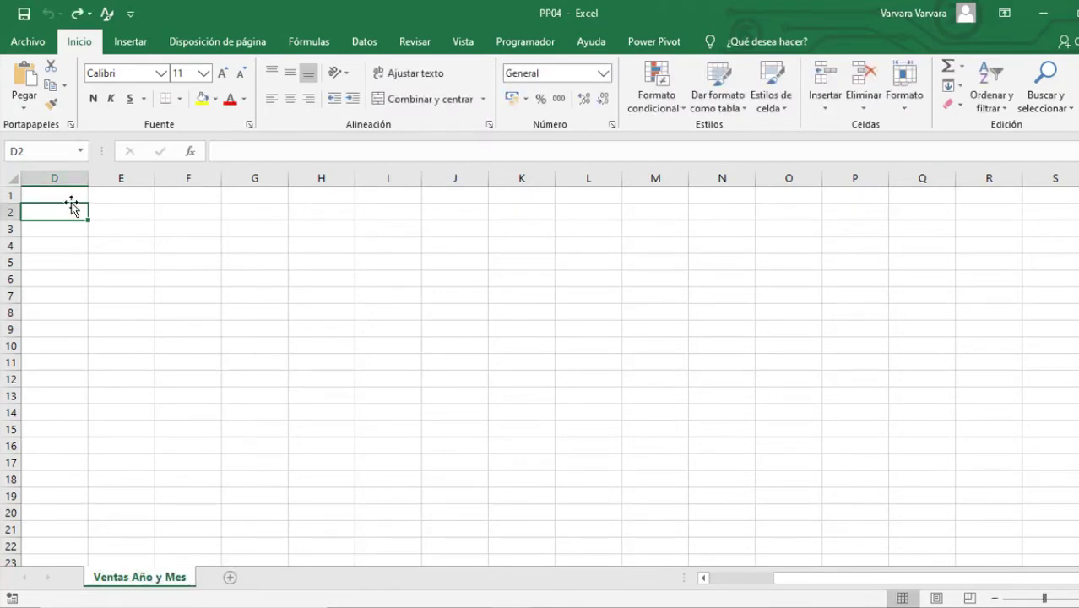
Step: Start a new pivot table at cell D1 from the workbook data model
left_click(72, 195)
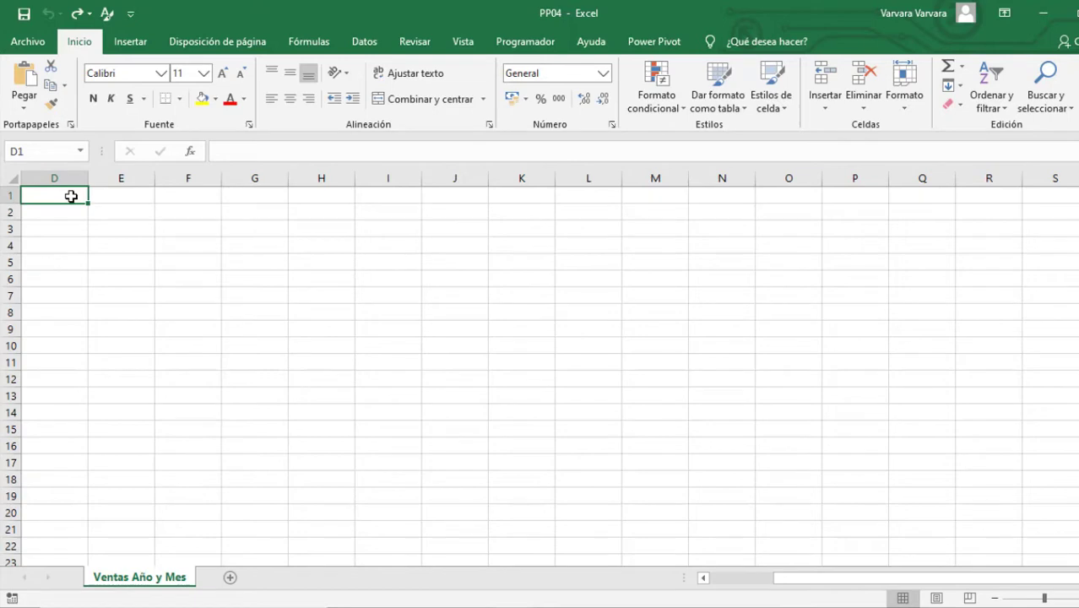
left_click(138, 49)
left_click(31, 93)
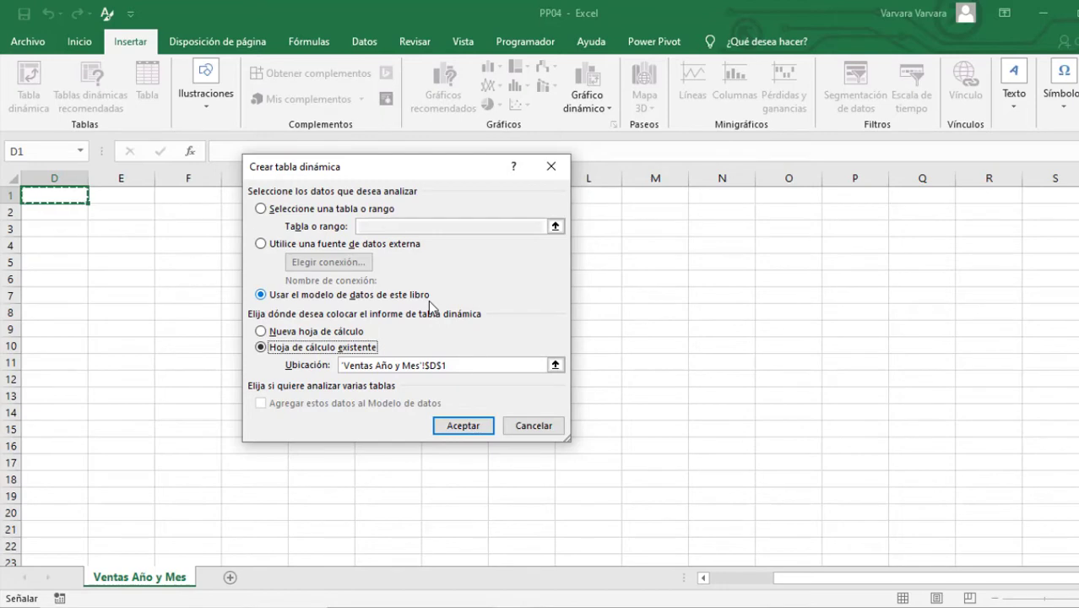
Step: Lay out the pivot with Mes as rows, Año as columns and Total Ventas as values
left_click(464, 426)
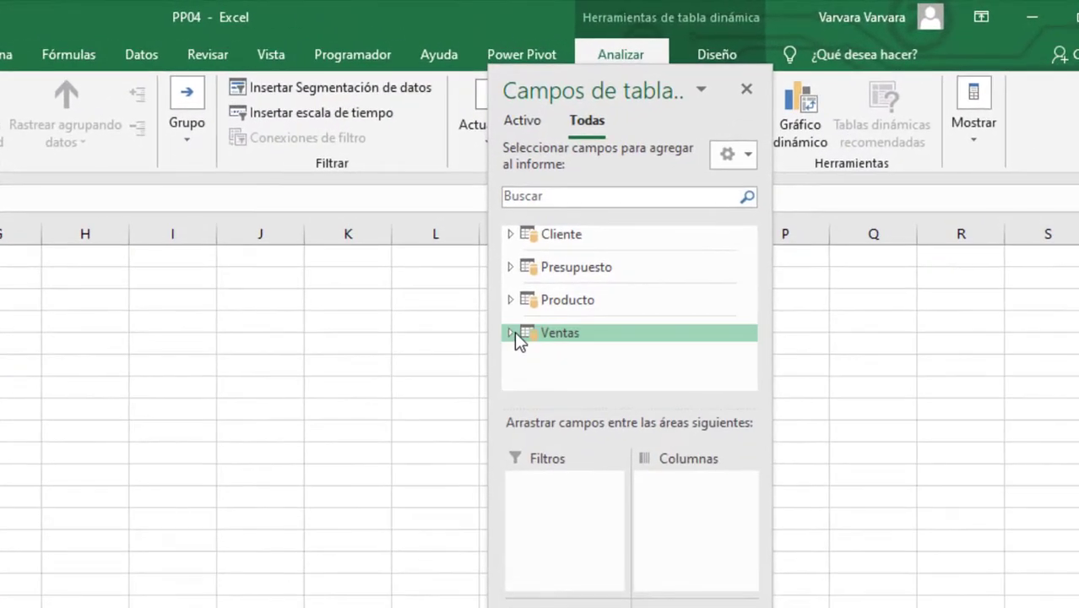
left_click(651, 258)
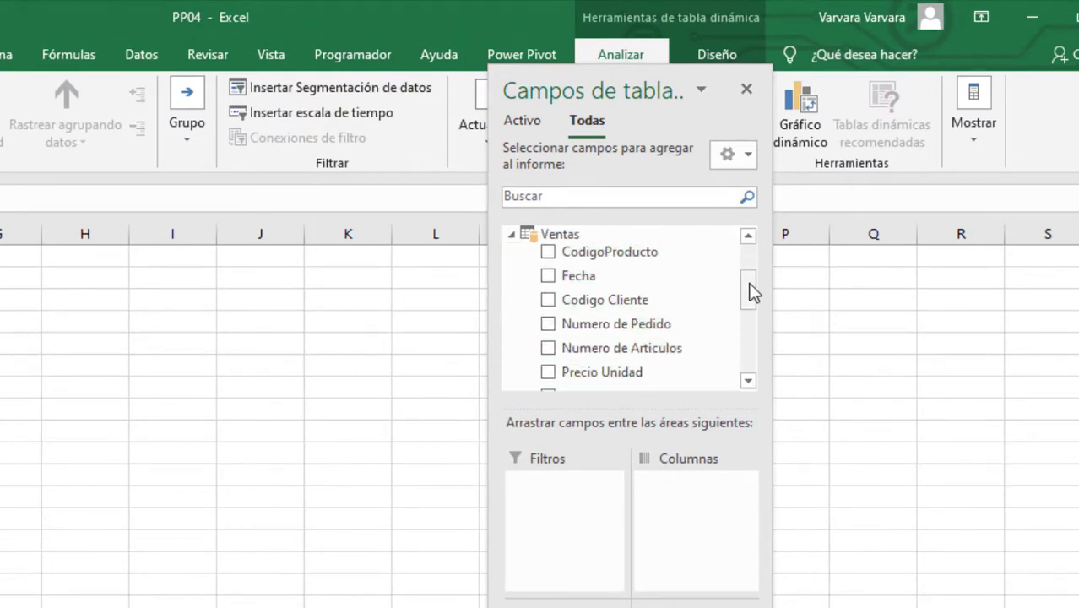
left_click_drag(750, 283, 753, 346)
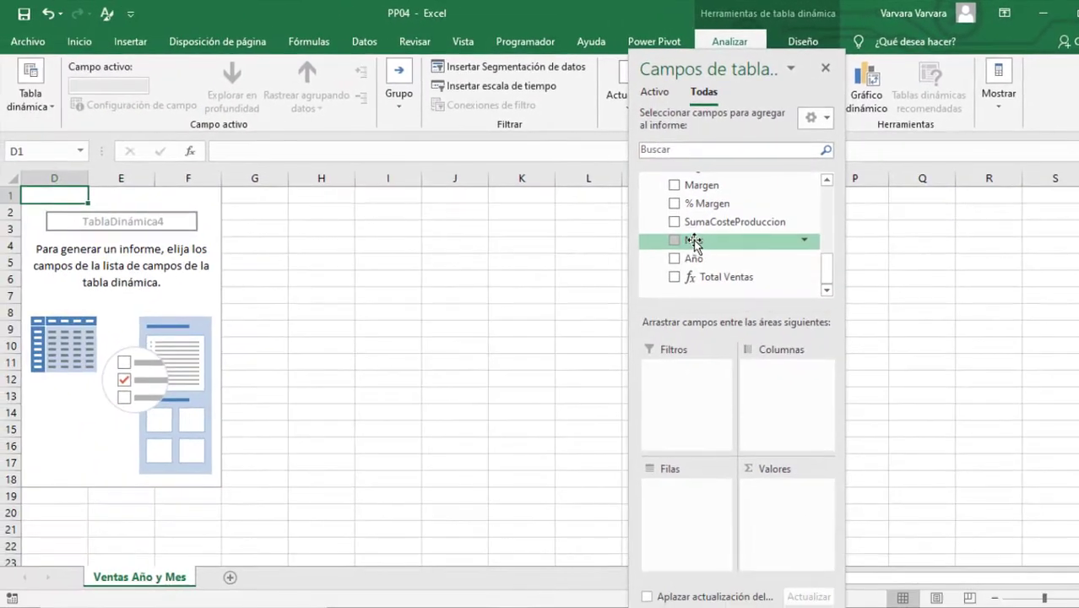
left_click_drag(572, 315, 564, 499)
left_click_drag(686, 380, 699, 493)
left_click_drag(698, 496, 697, 496)
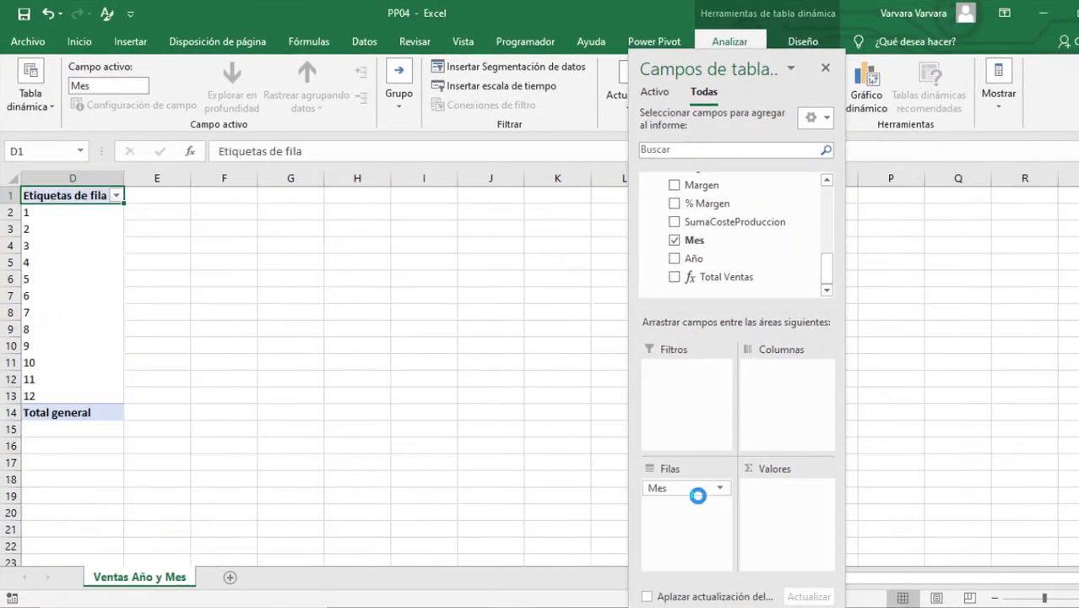
left_click_drag(693, 258, 786, 381)
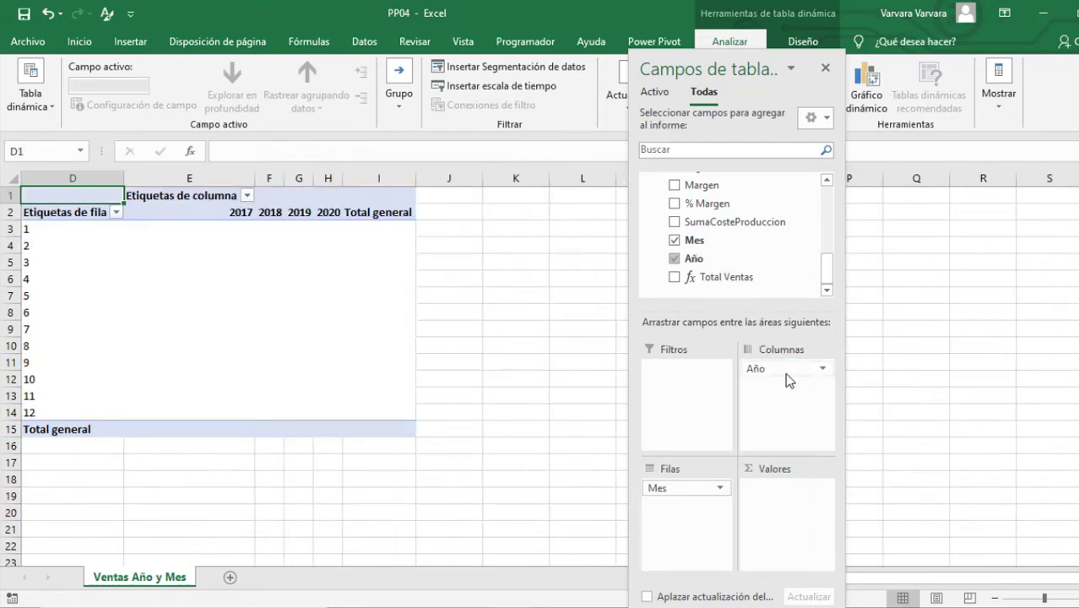
mouse_move(714, 275)
left_mouse_down()
mouse_move(760, 358)
mouse_move(794, 494)
left_mouse_up()
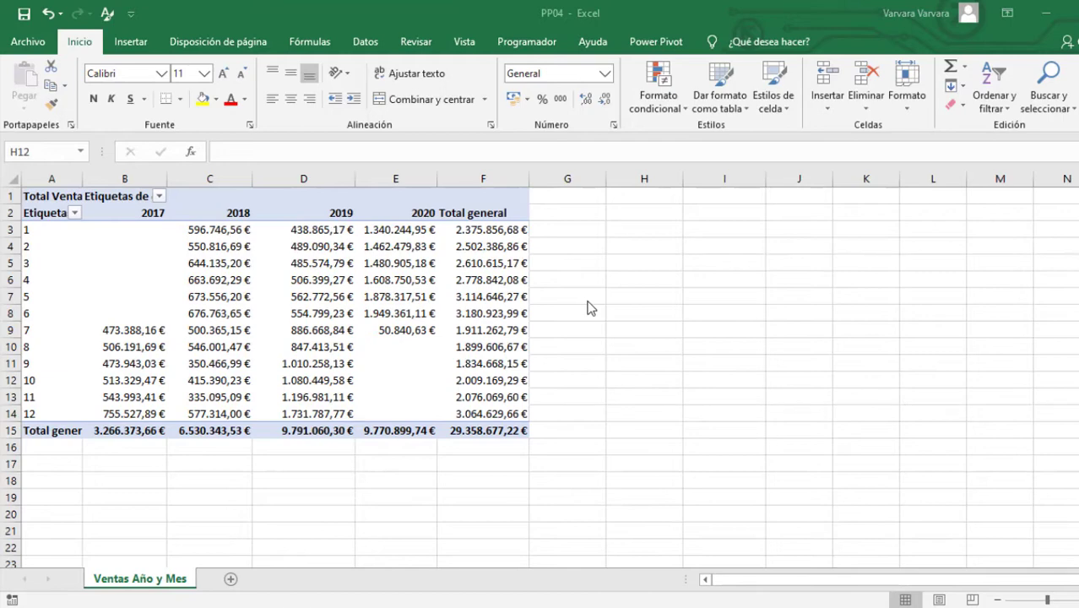
Step: Copy the pivot table and paste a duplicate at cell H1
left_click(20, 195)
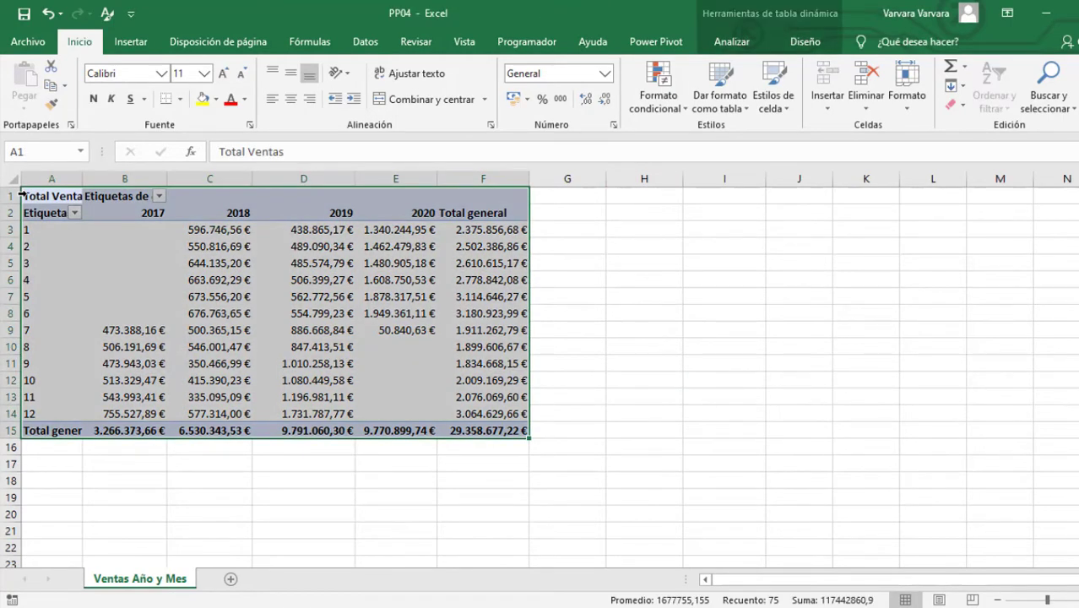
key("ctrl+c")
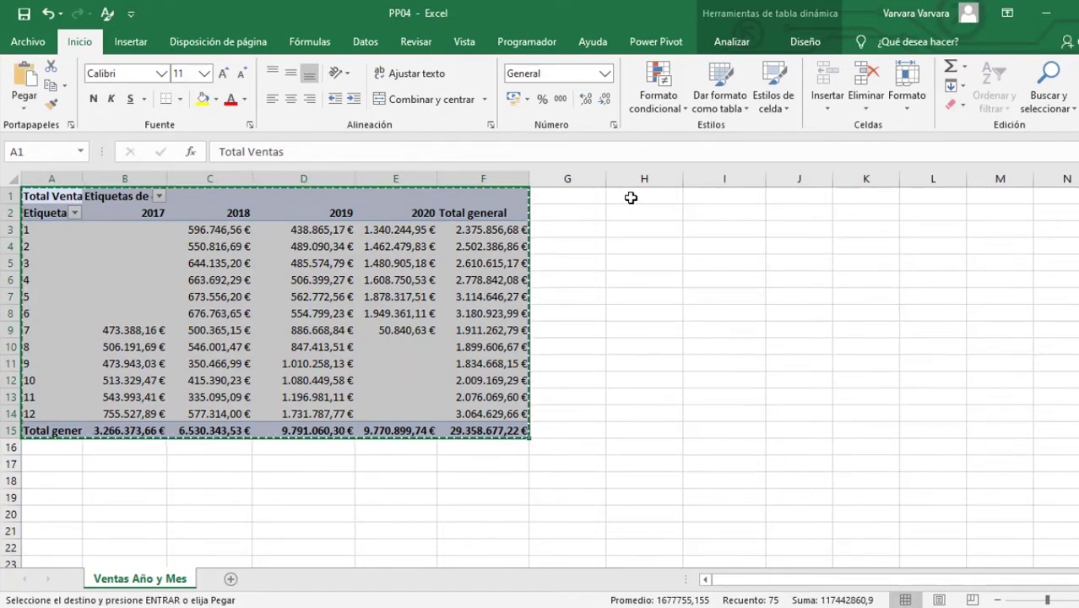
left_click(631, 198)
key("ctrl+v")
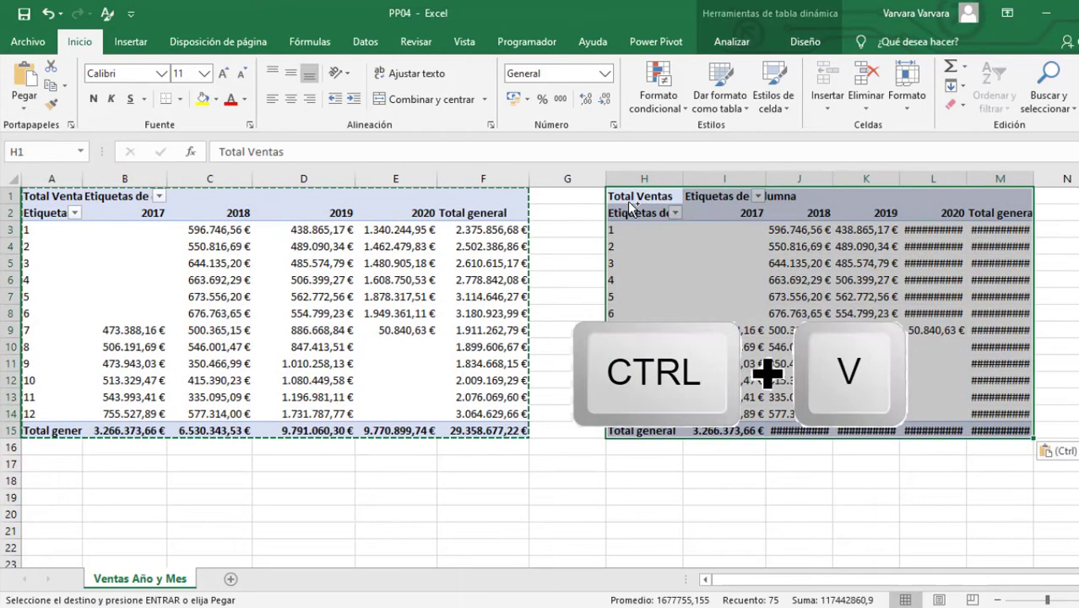
Step: In the copied pivot, replace Total Ventas with Venta in the values, giving Suma de Venta
left_click(645, 262)
right_click(648, 264)
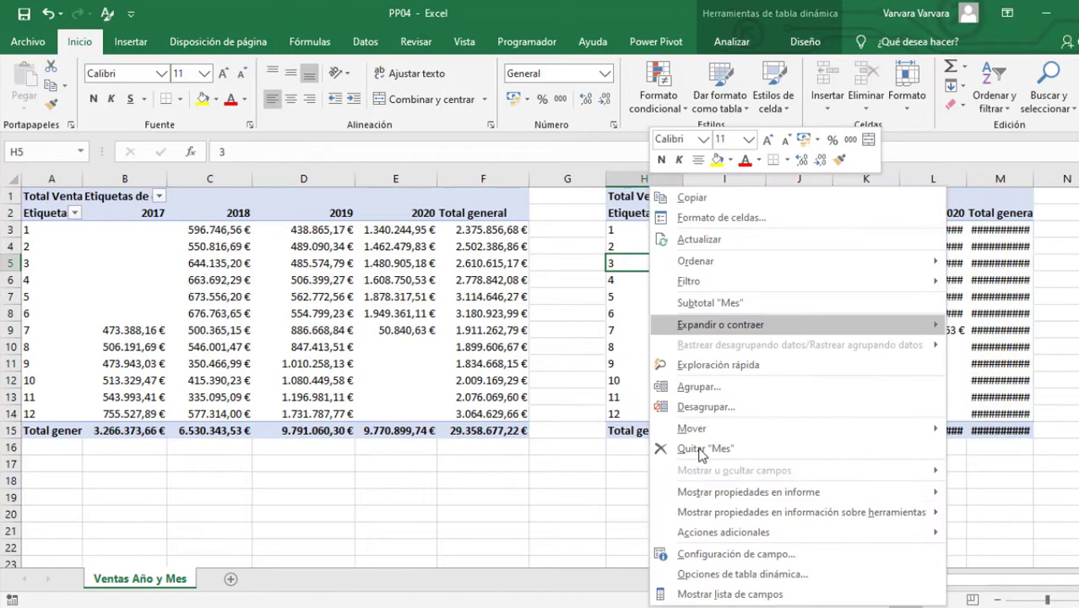
left_click(745, 595)
left_click_drag(728, 54, 414, 19)
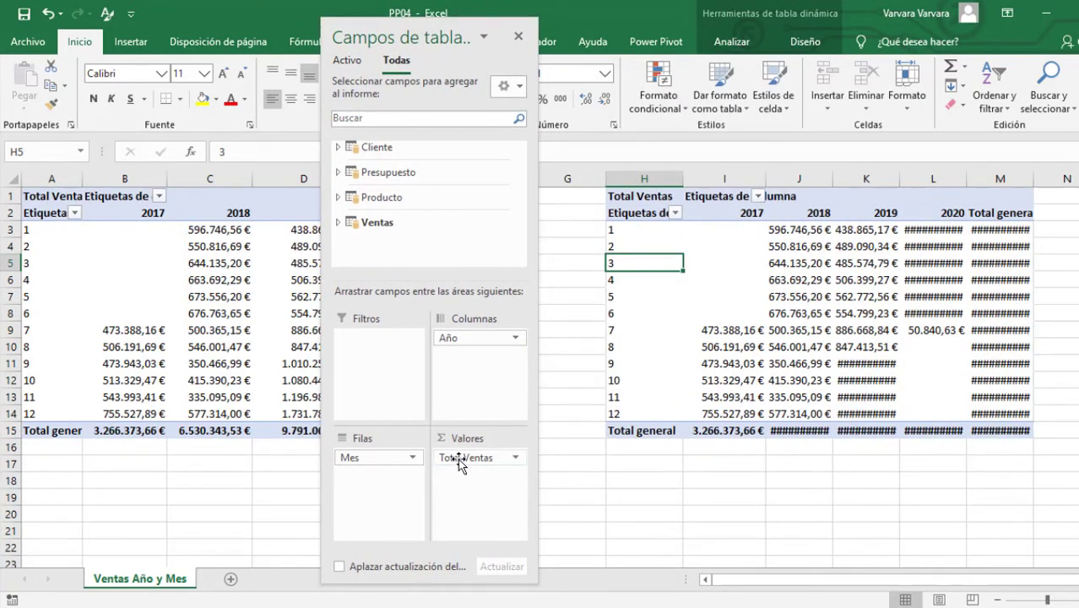
left_click_drag(460, 460, 585, 341)
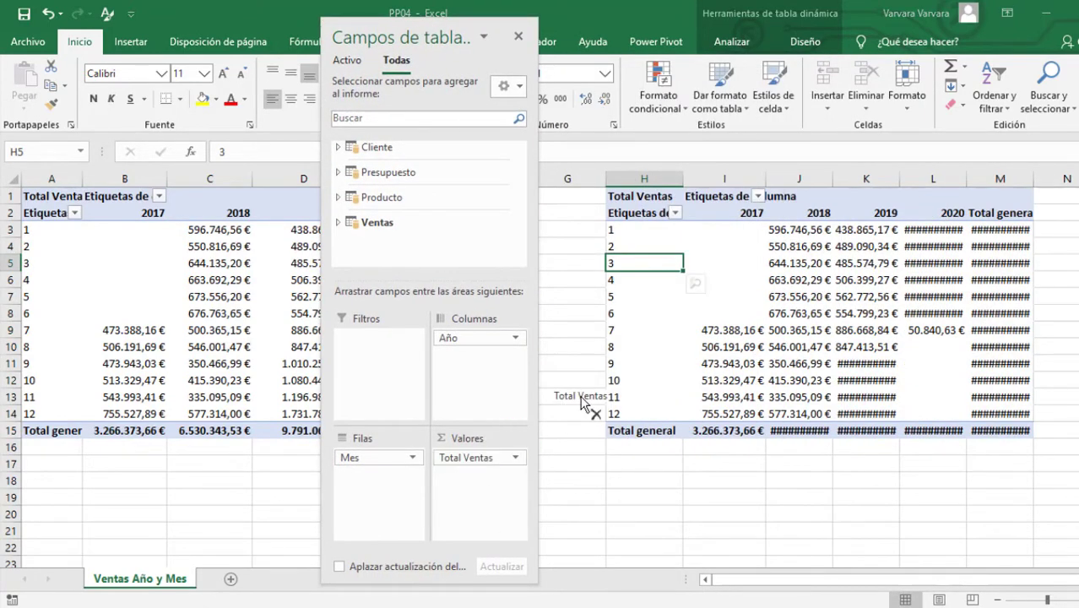
left_click(339, 223)
left_click_drag(519, 207, 520, 240)
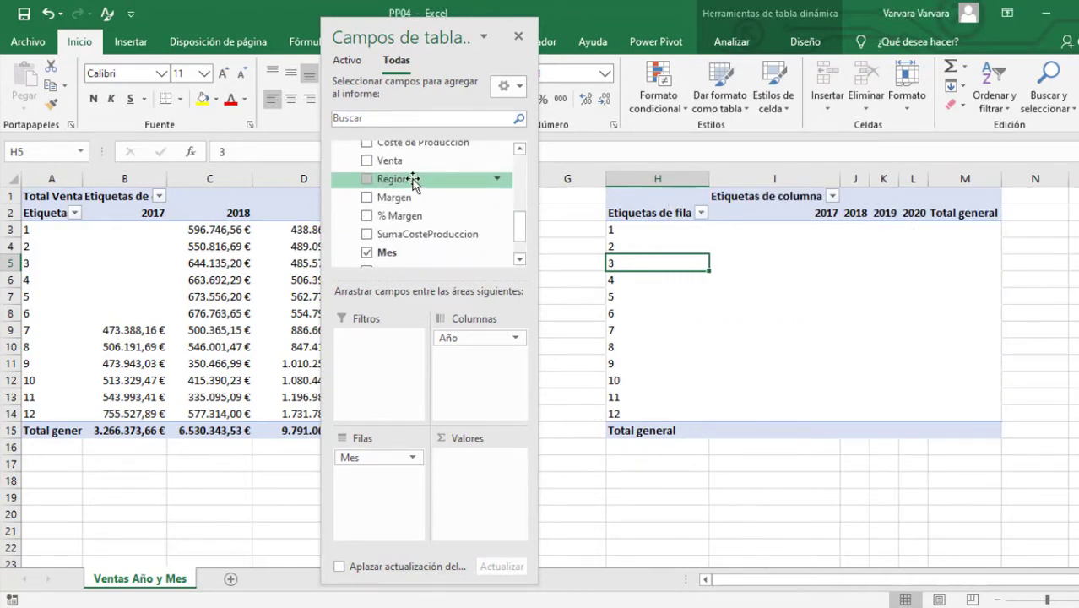
left_click_drag(392, 160, 473, 462)
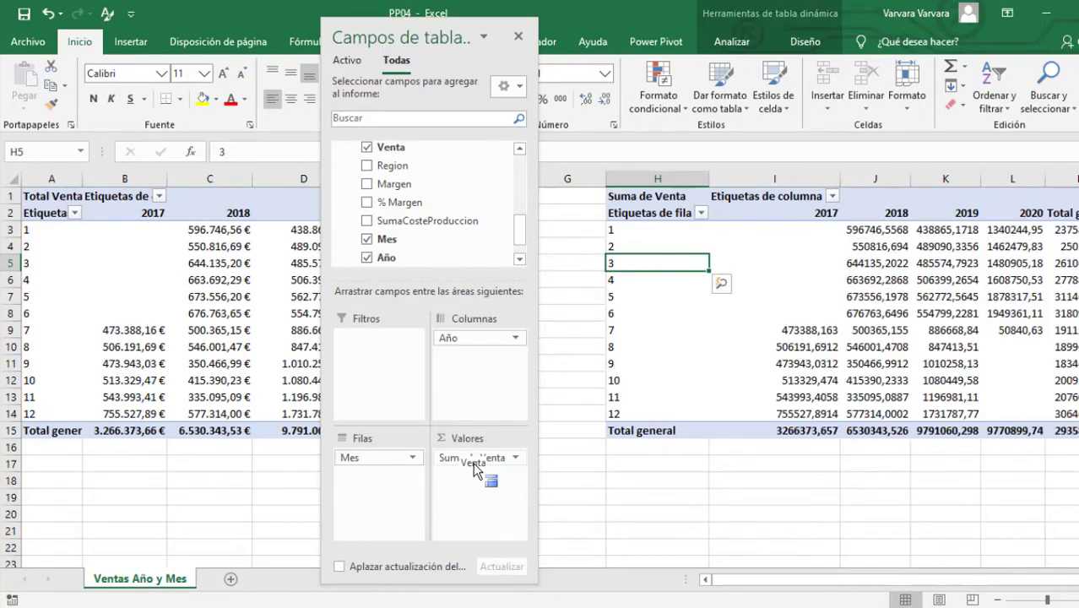
left_click_drag(743, 579, 764, 579)
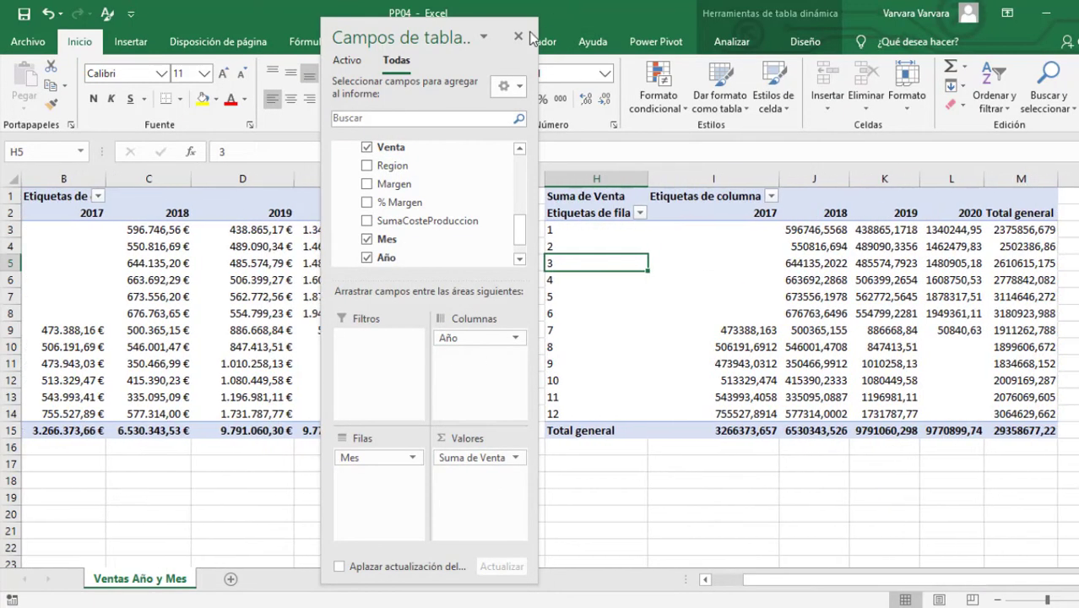
left_click(519, 37)
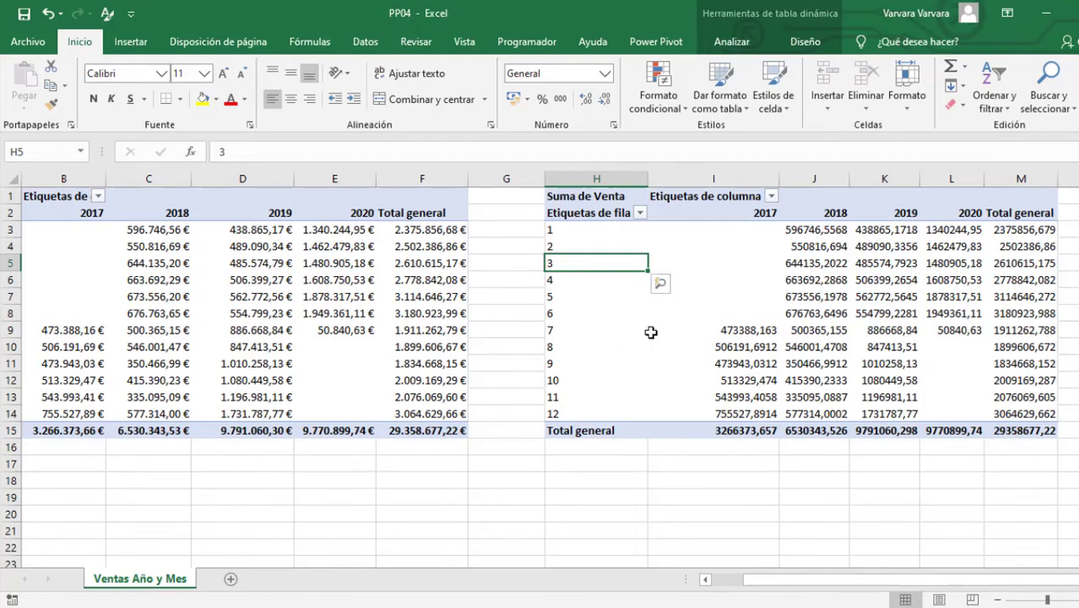
Step: Format the Suma de Venta values as euro currency with two decimals
left_click(723, 347)
right_click(723, 346)
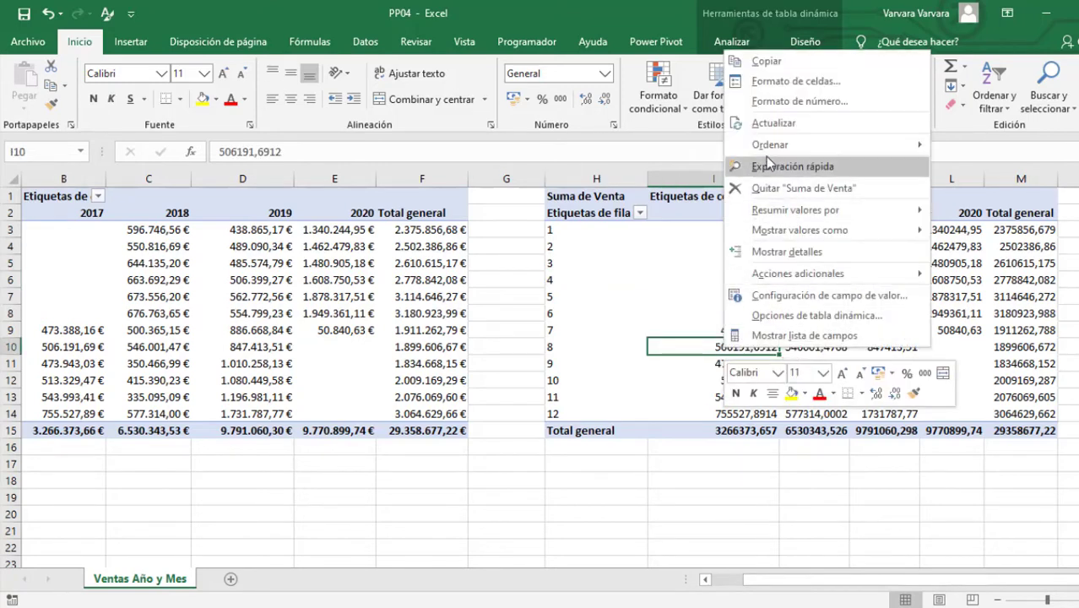
left_click(770, 120)
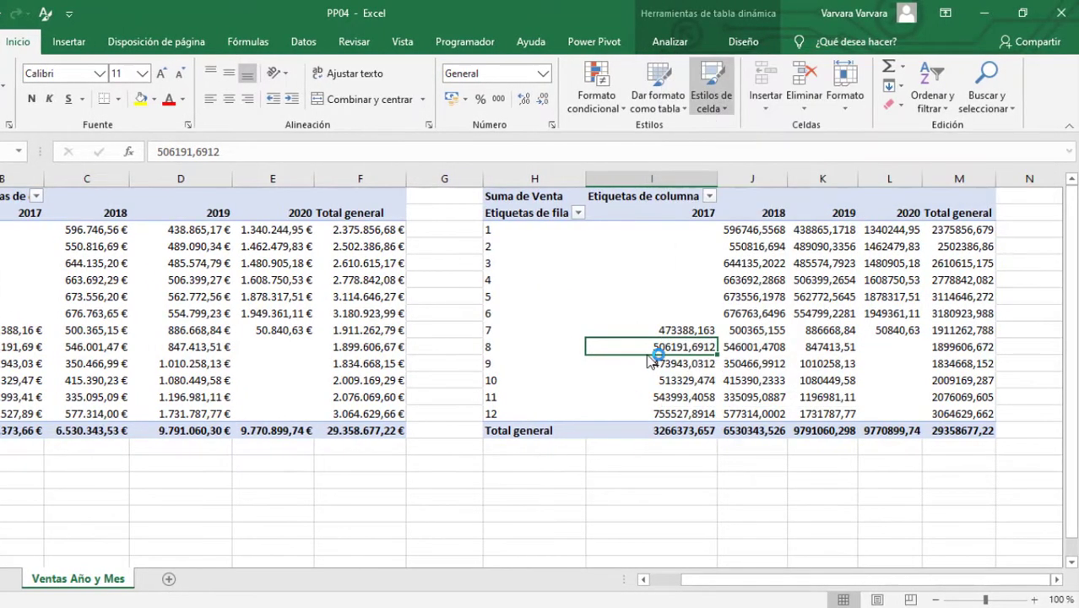
left_click(523, 101)
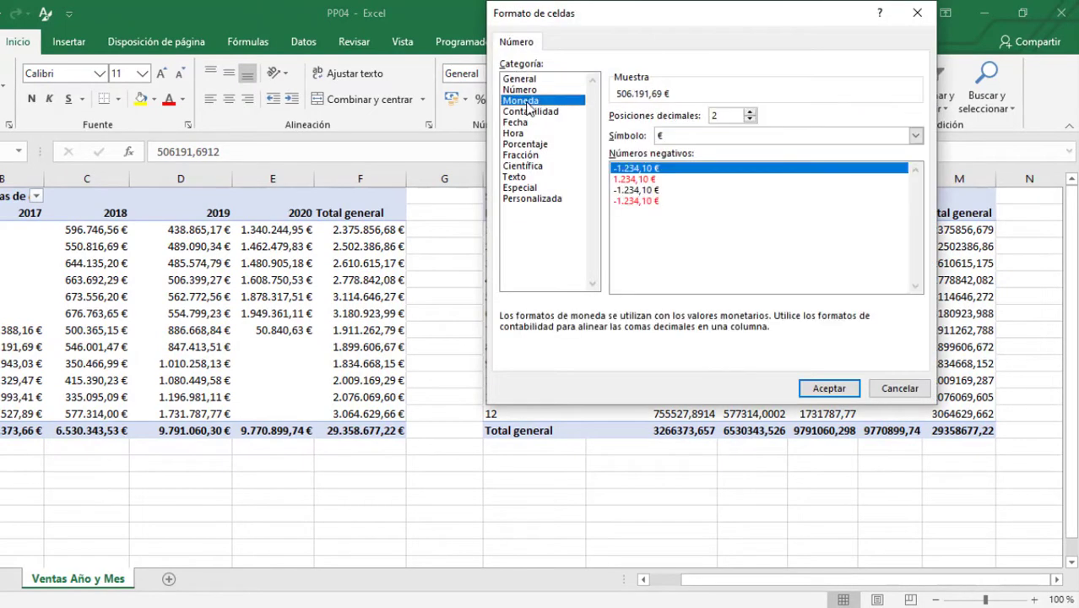
left_click(829, 389)
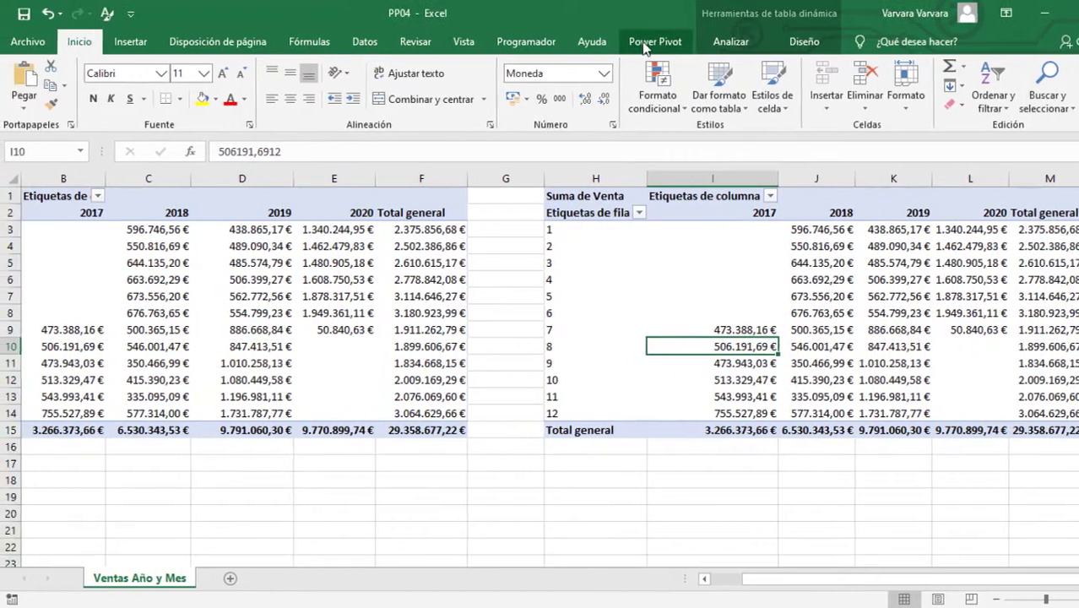
left_click(589, 43)
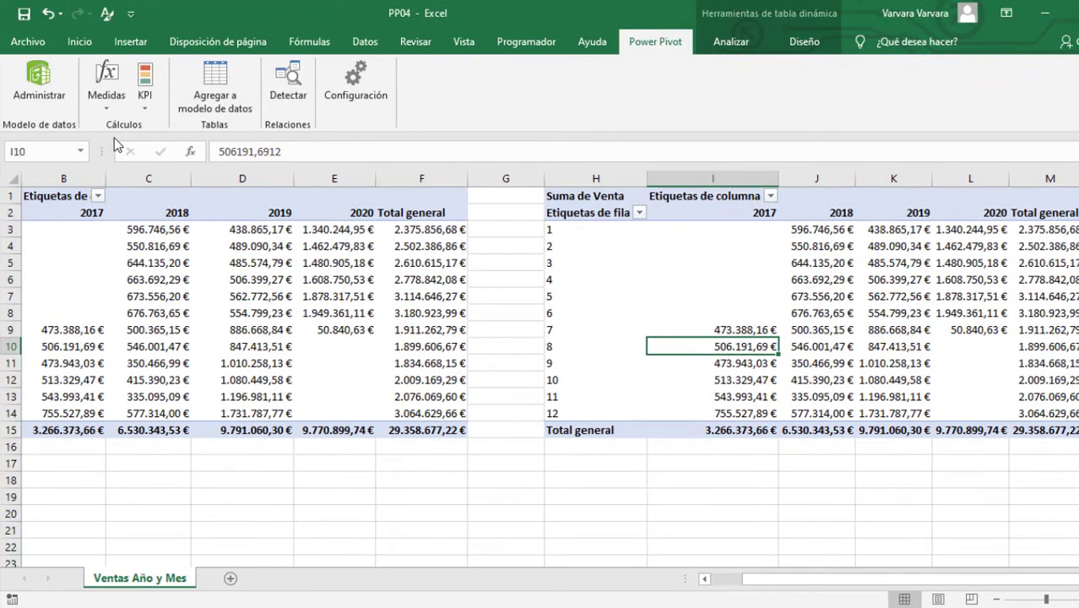
Step: Start a new measure named Ganancias in the Ventas table
left_click(112, 109)
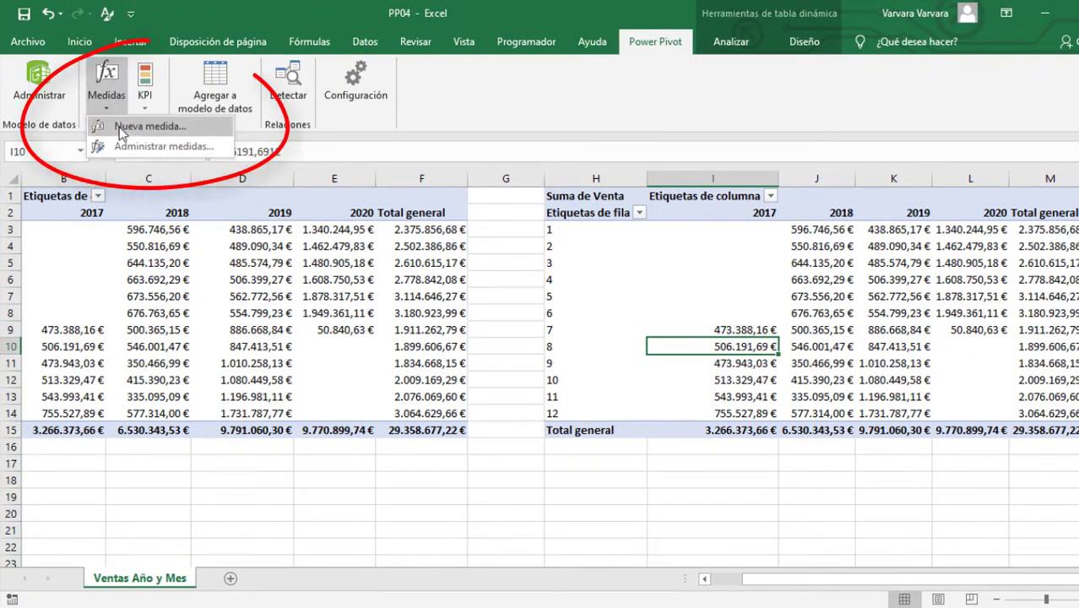
left_click(120, 130)
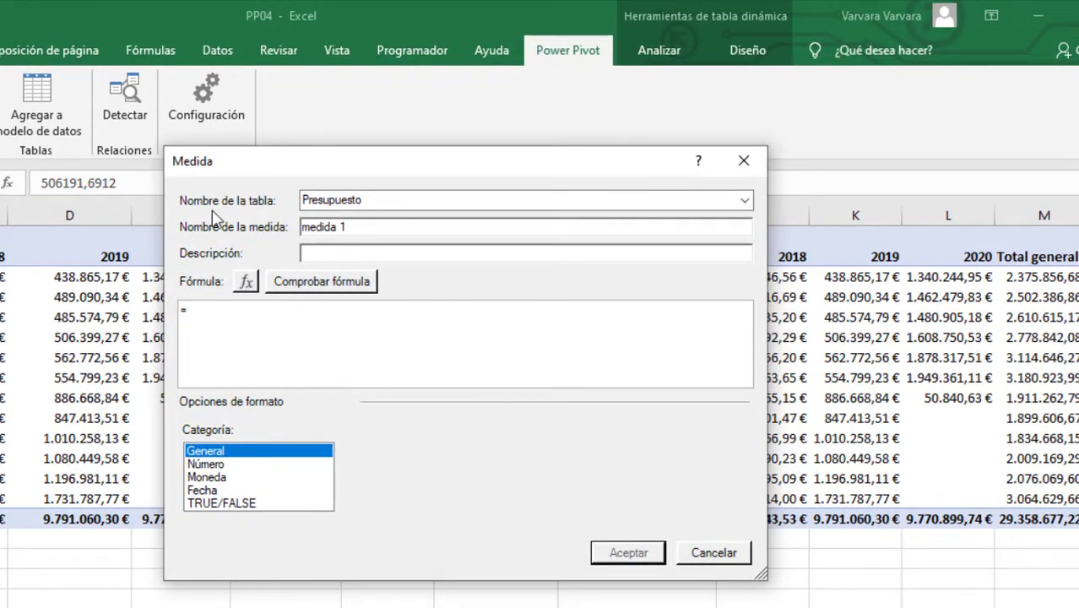
left_click(744, 200)
left_click(593, 244)
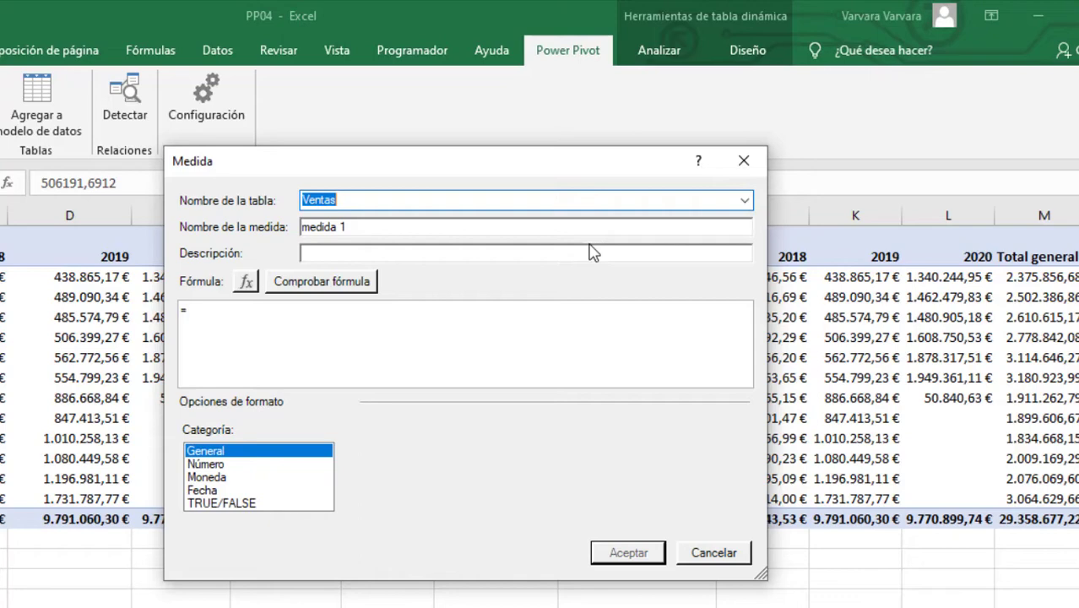
key("Tab")
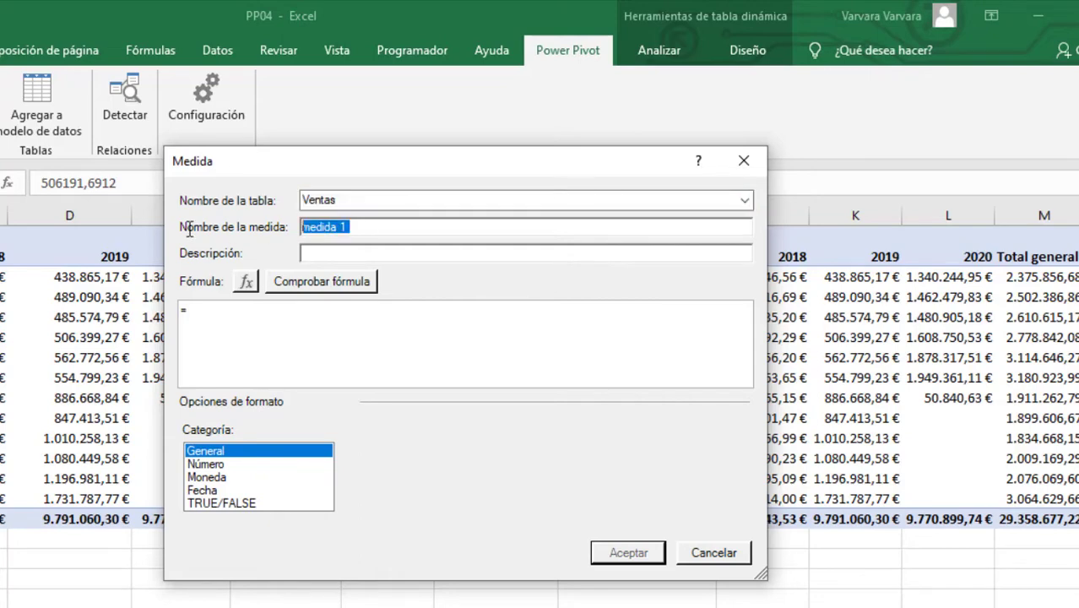
type("Ganancia")
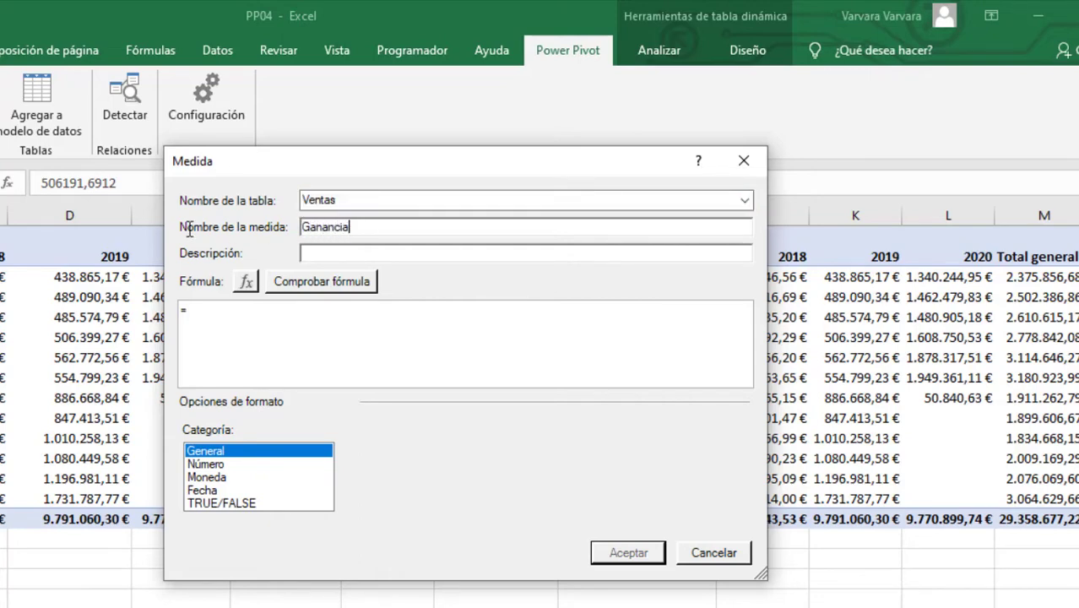
type("s")
key("Tab")
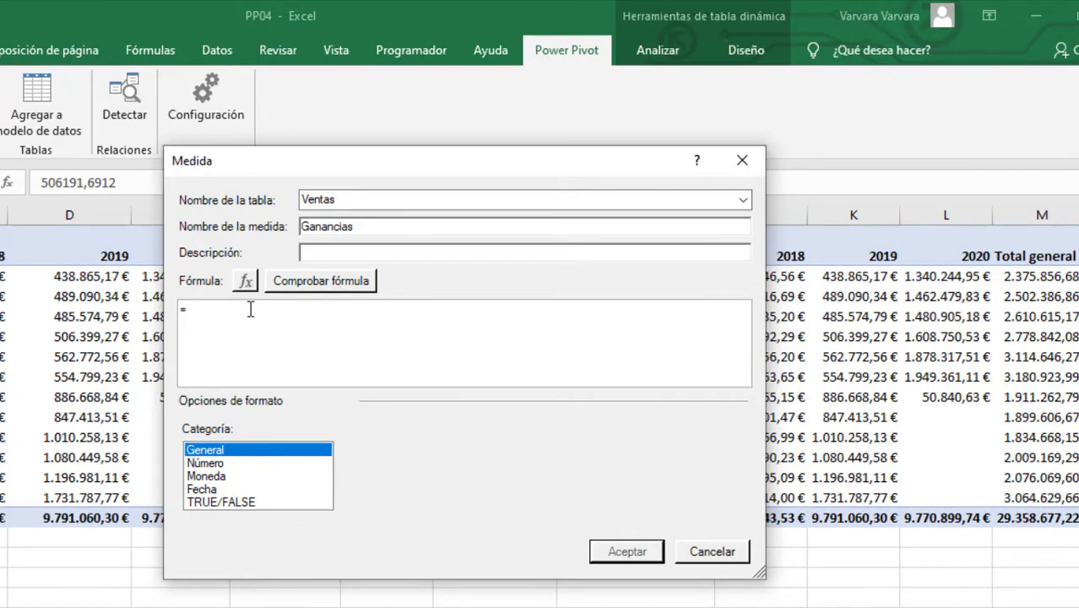
Step: Give Ganancias the formula =SUM(Ventas[Margen]), verify it, and save it in currency format
type("SUM")
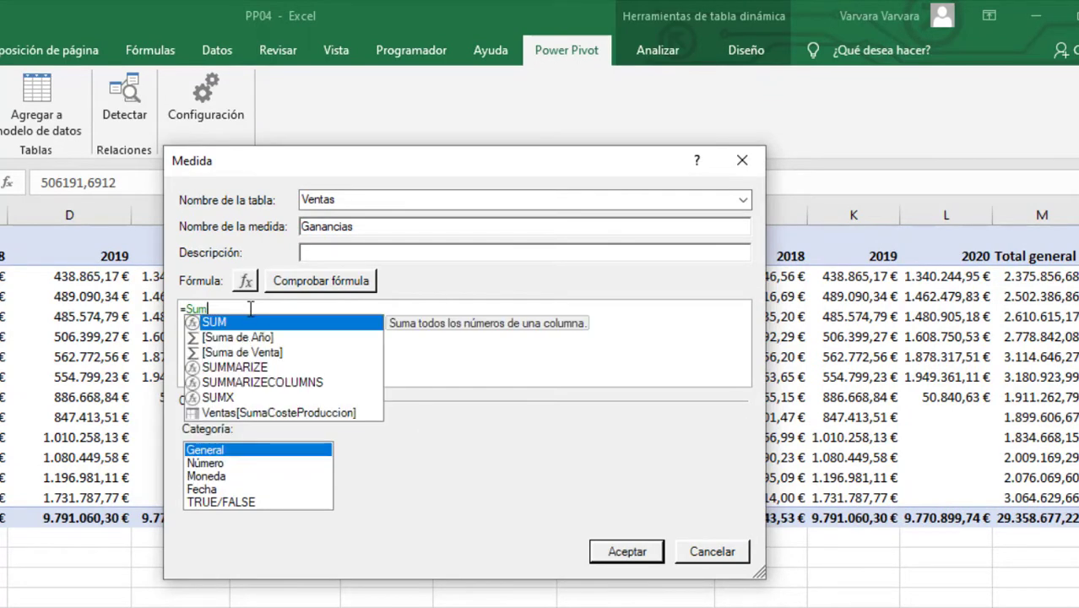
type("(")
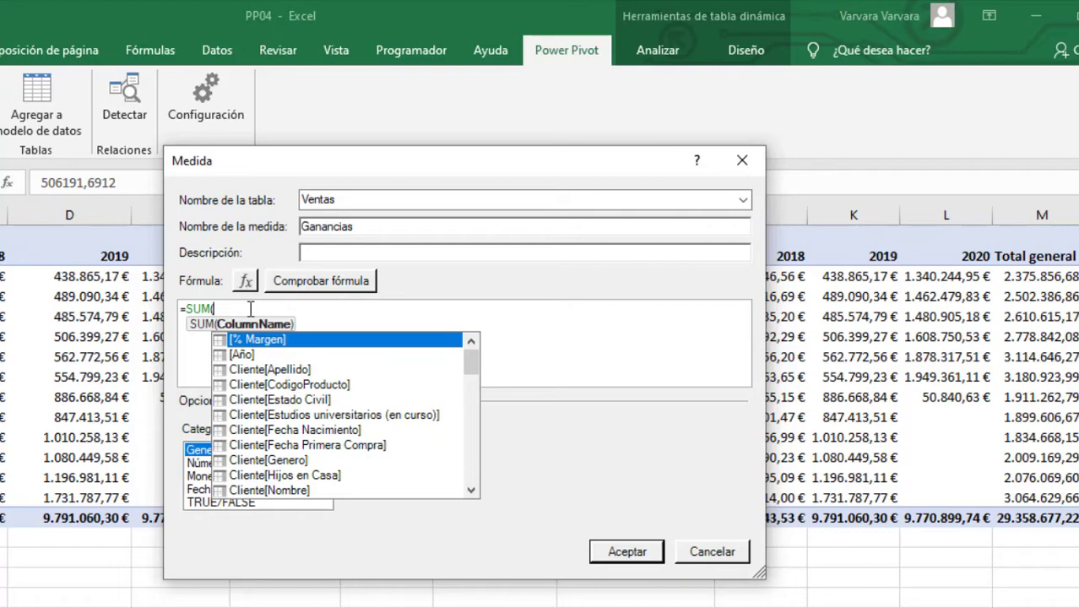
type("m")
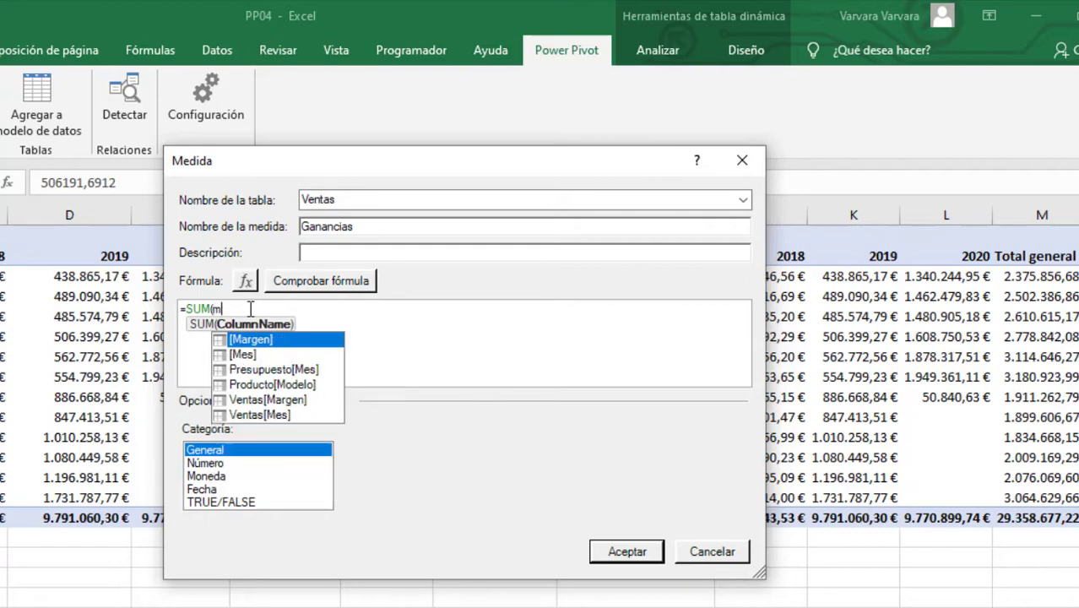
type("argen")
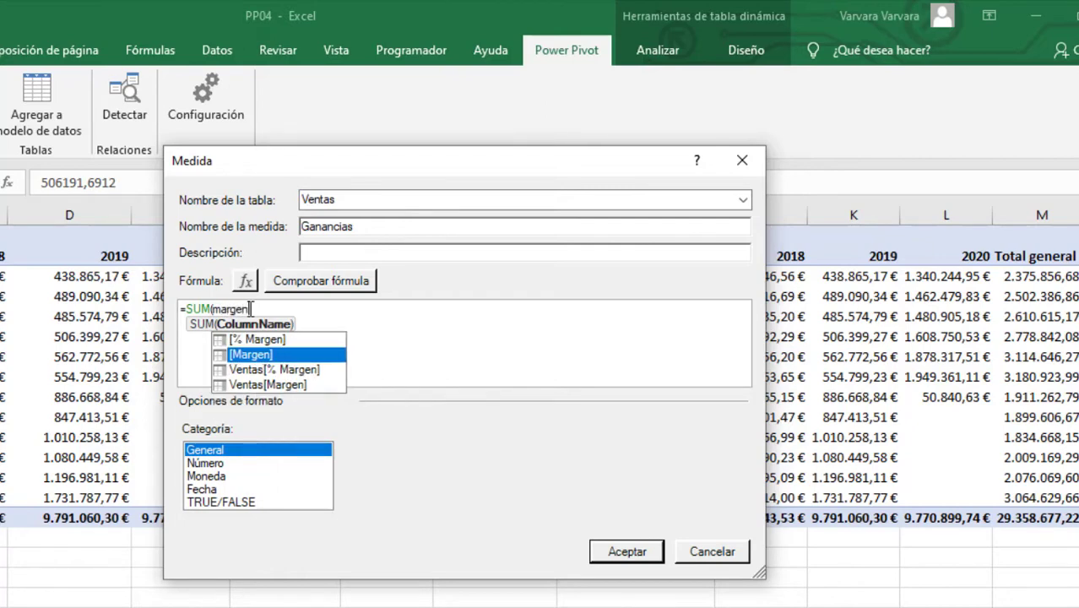
key("Down")
key("Down")
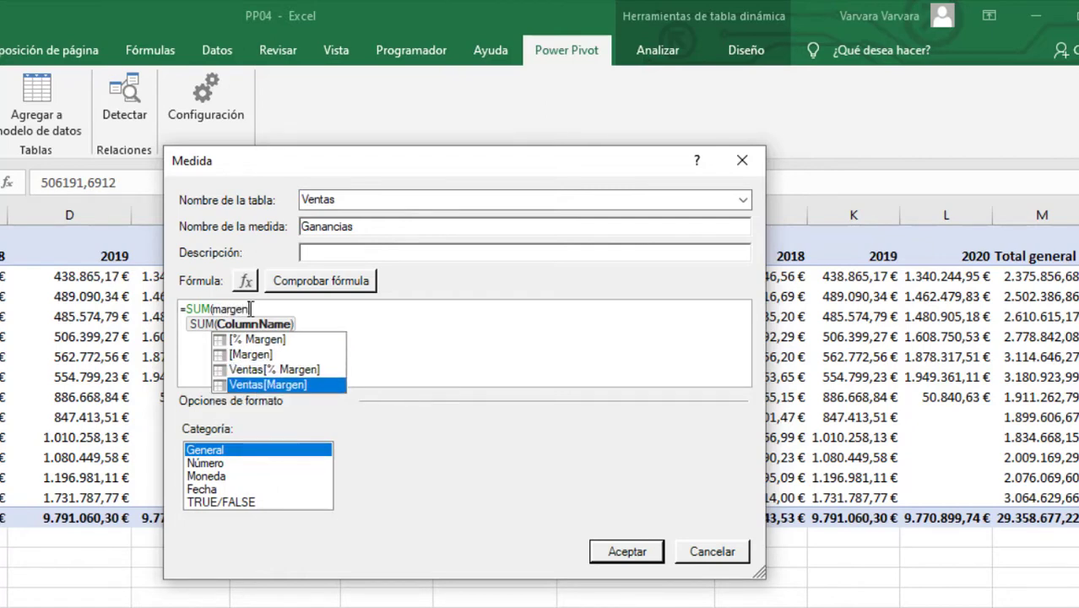
key("Tab")
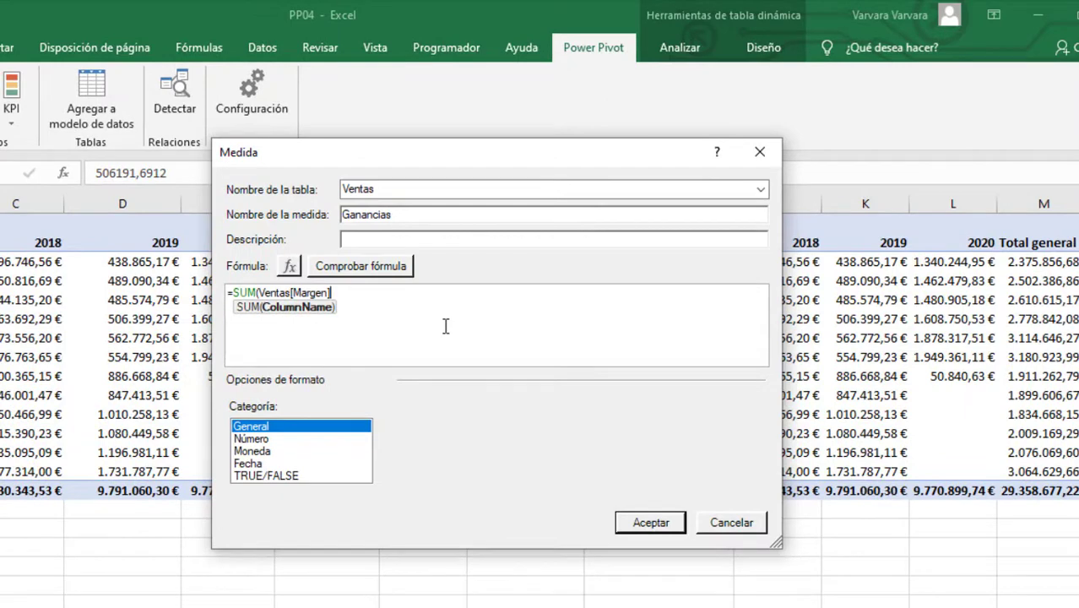
left_click(395, 269)
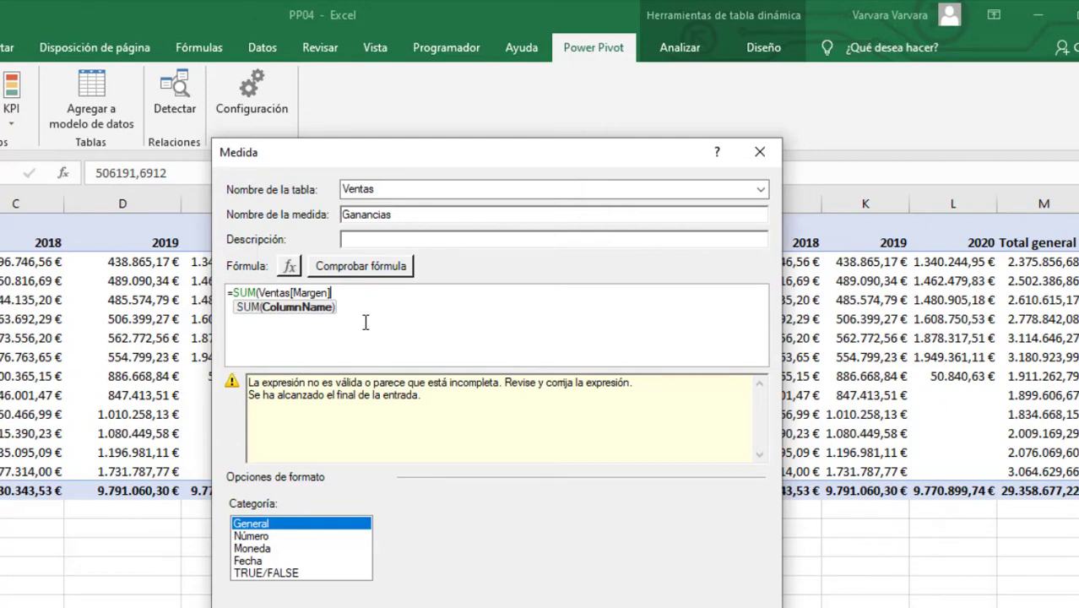
type(")")
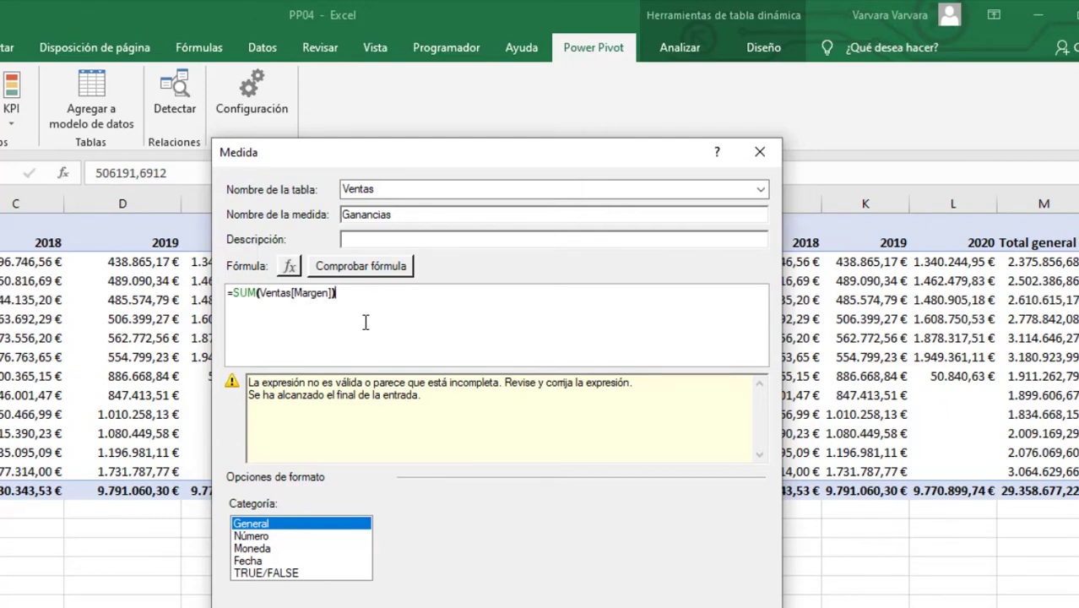
left_click(377, 268)
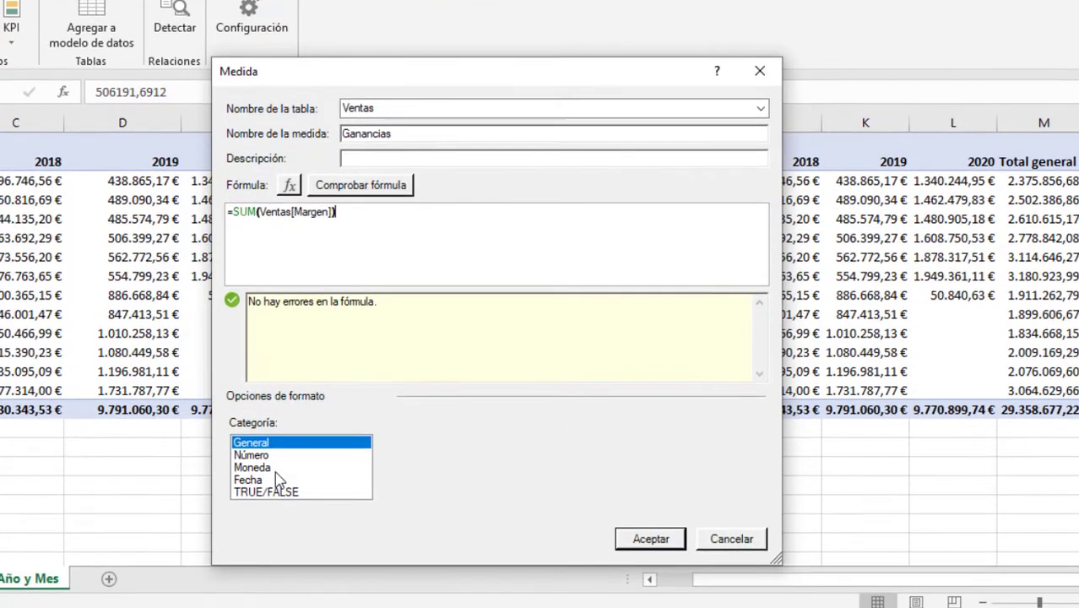
left_click(268, 466)
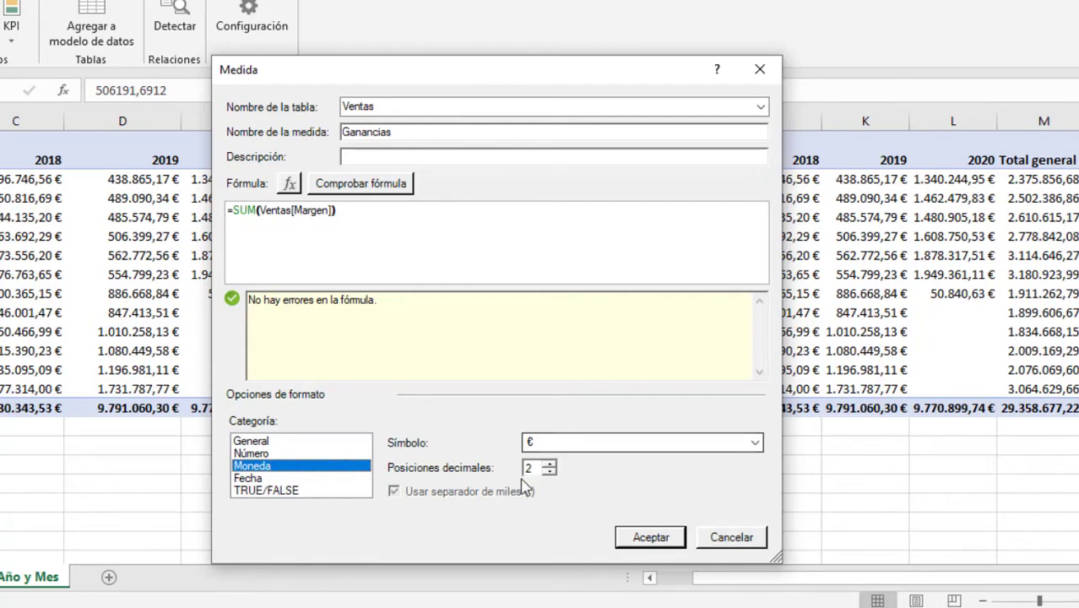
left_click(643, 541)
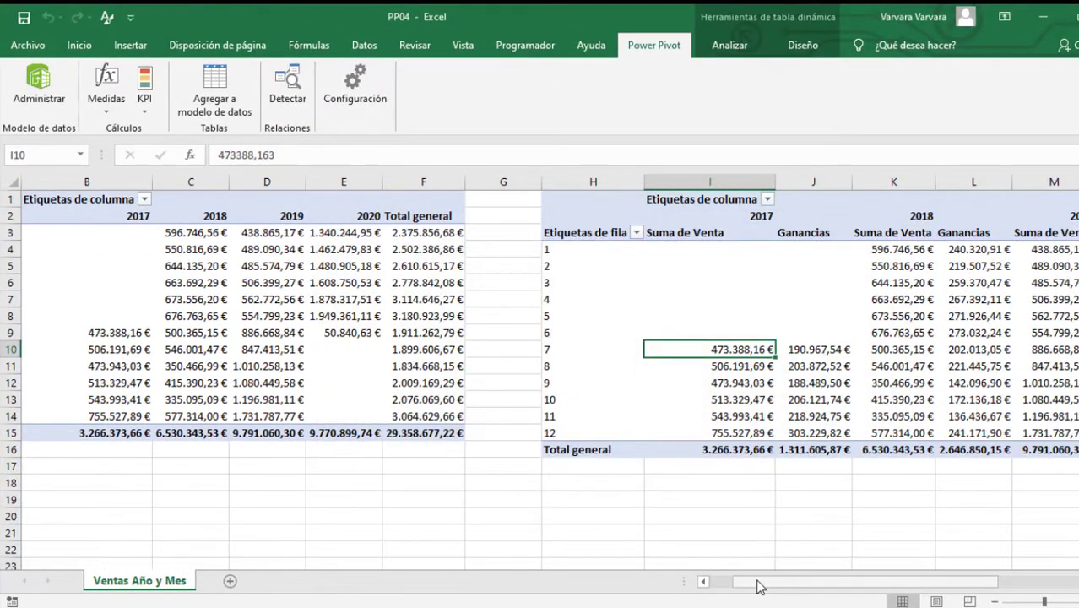
mouse_move(758, 583)
left_mouse_down()
mouse_move(834, 593)
mouse_move(802, 598)
left_mouse_up()
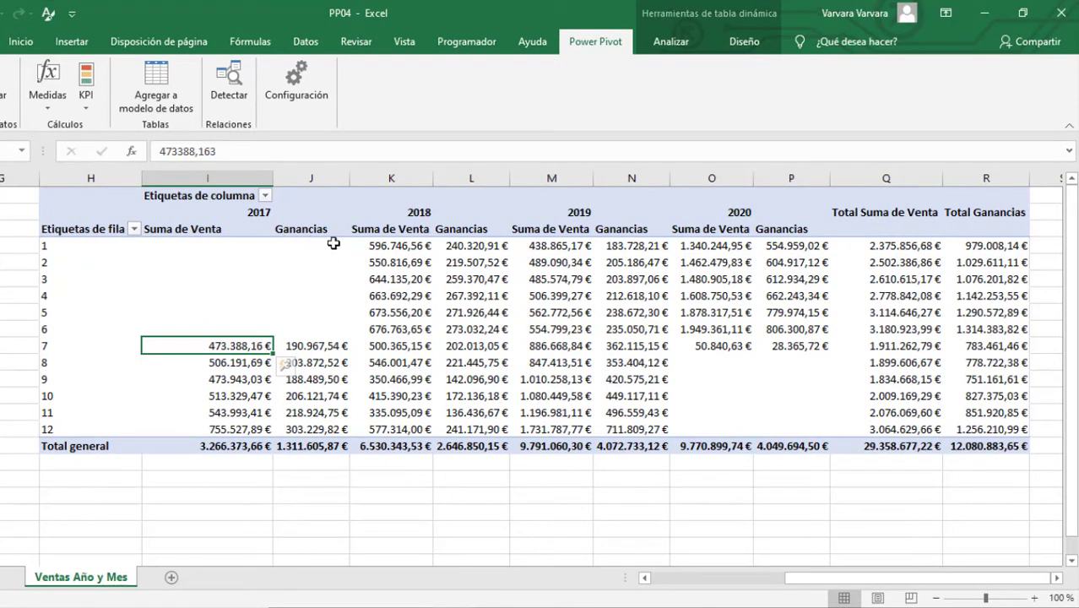
mouse_move(186, 342)
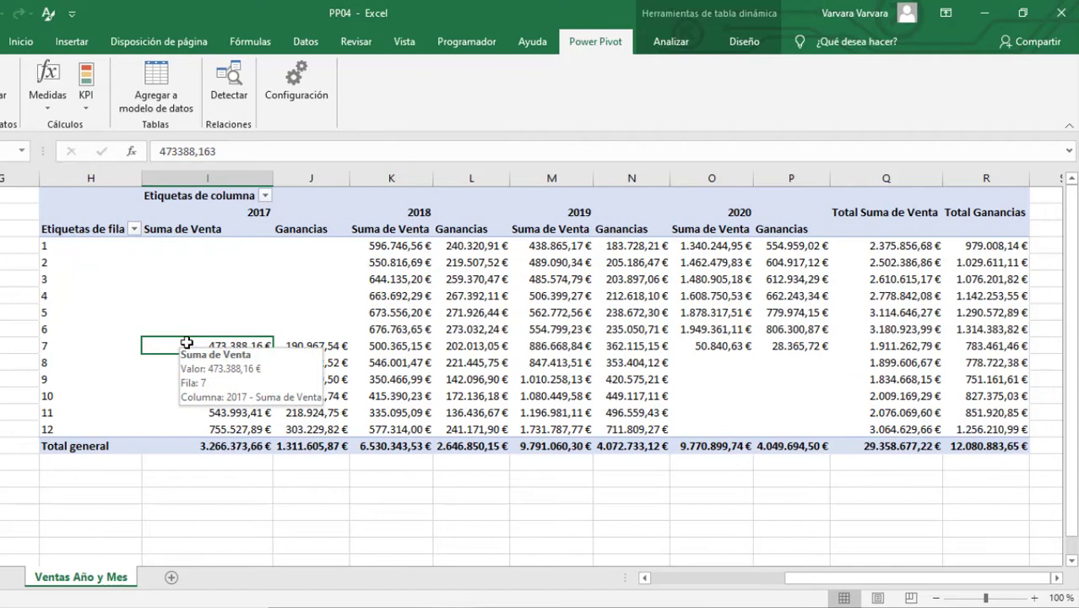
left_click(295, 343, "shift")
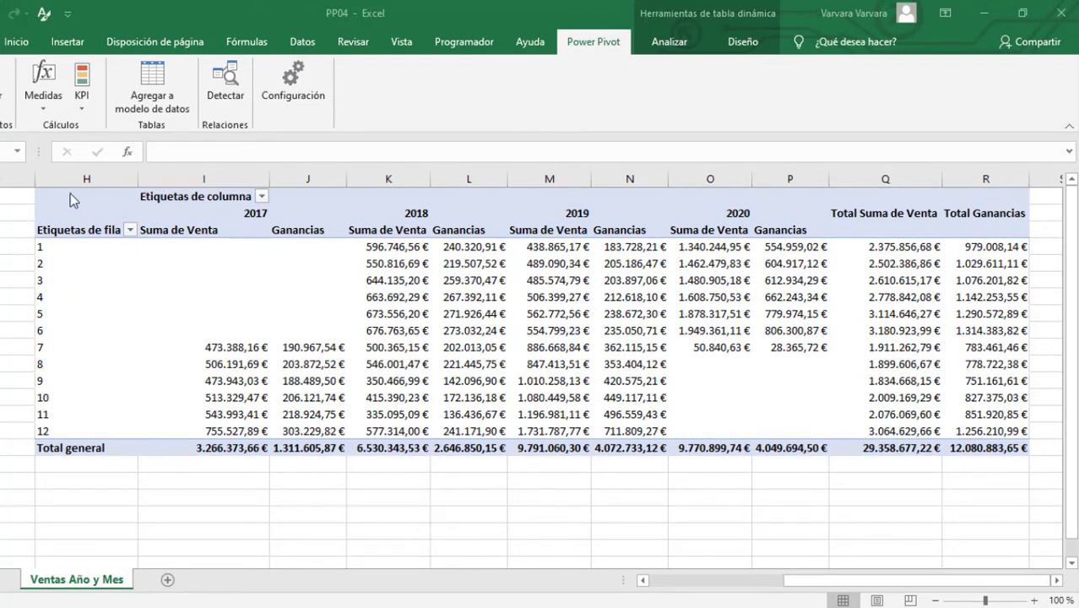
Step: Paste a copy of the Suma de Venta and Ganancias pivot at A1 on a new 'Margen por año' sheet
left_click(63, 188)
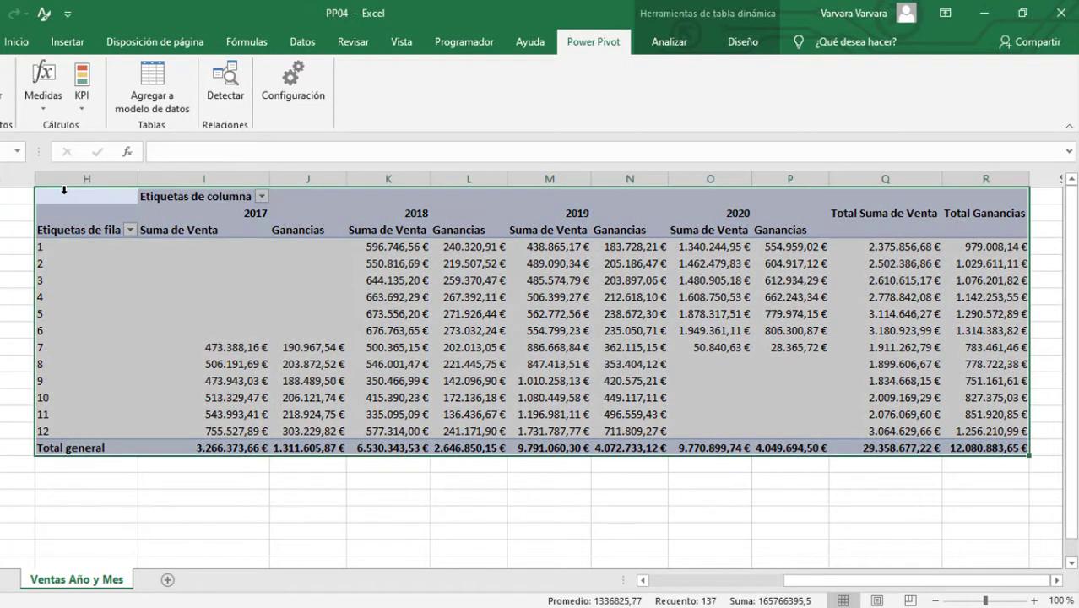
key("ctrl+c")
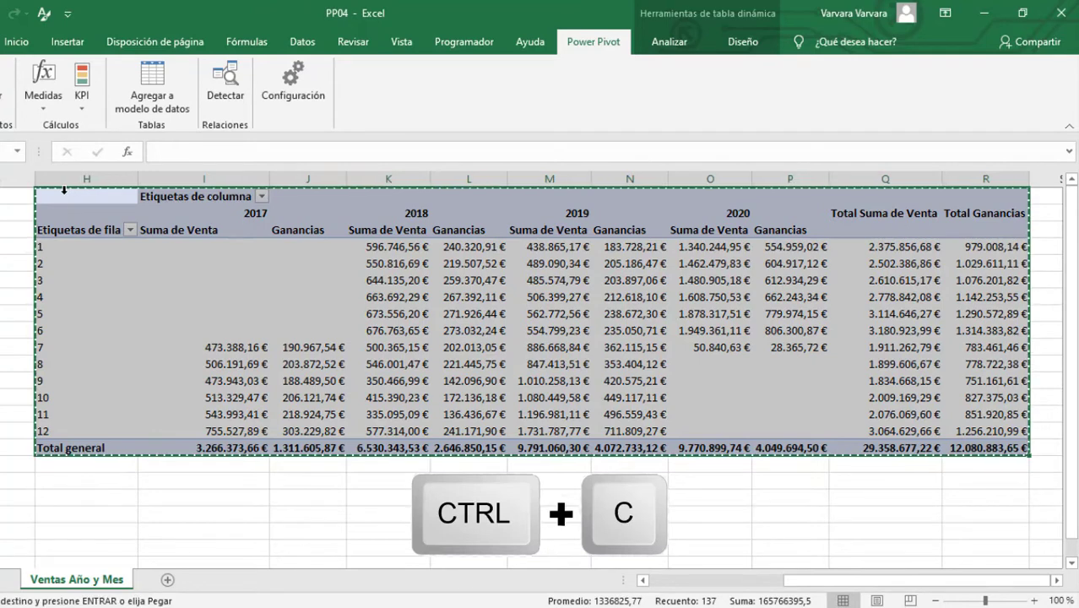
left_click(168, 581)
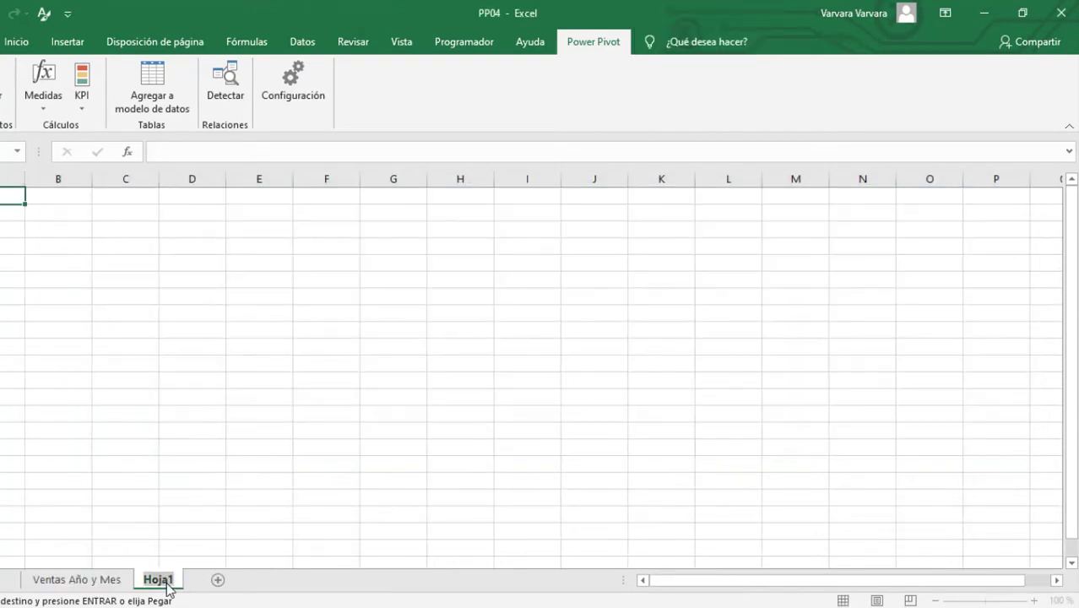
type("Margen por año")
key("Return")
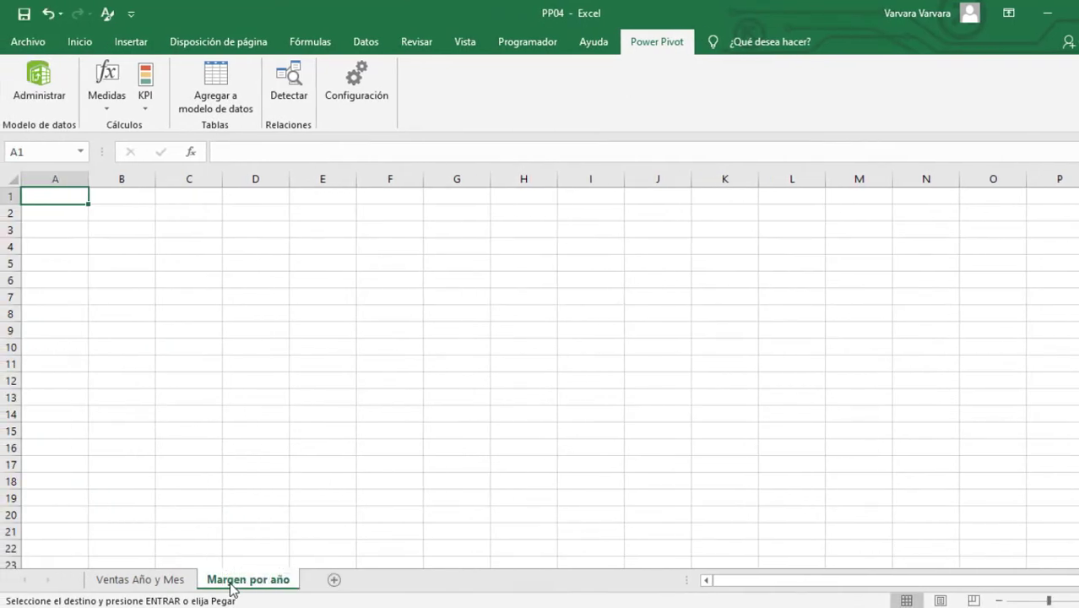
key("ctrl+v")
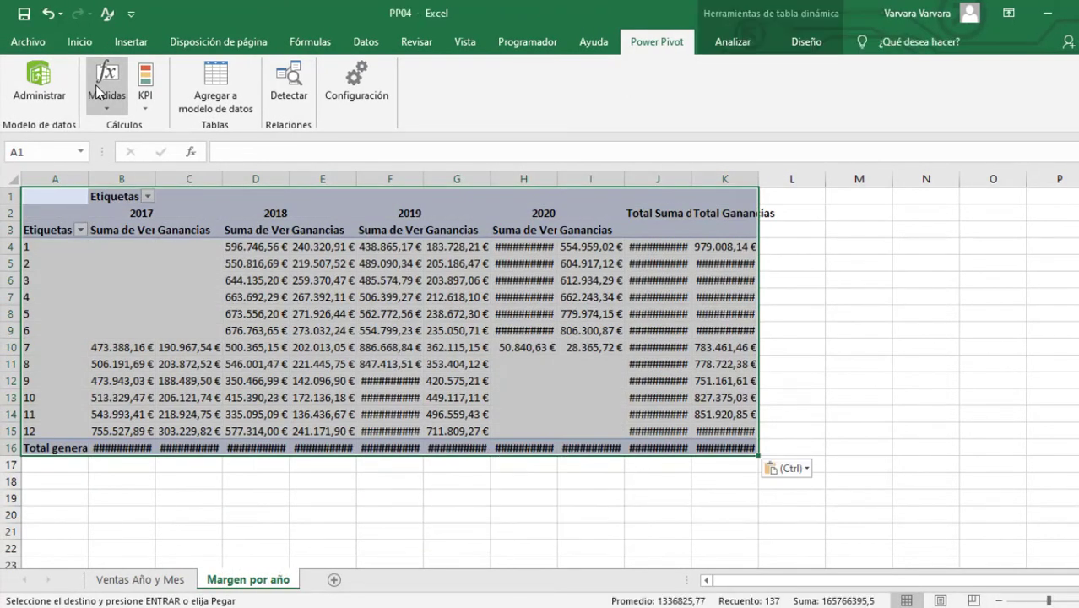
left_click(190, 328)
right_click(190, 328)
left_click(289, 586)
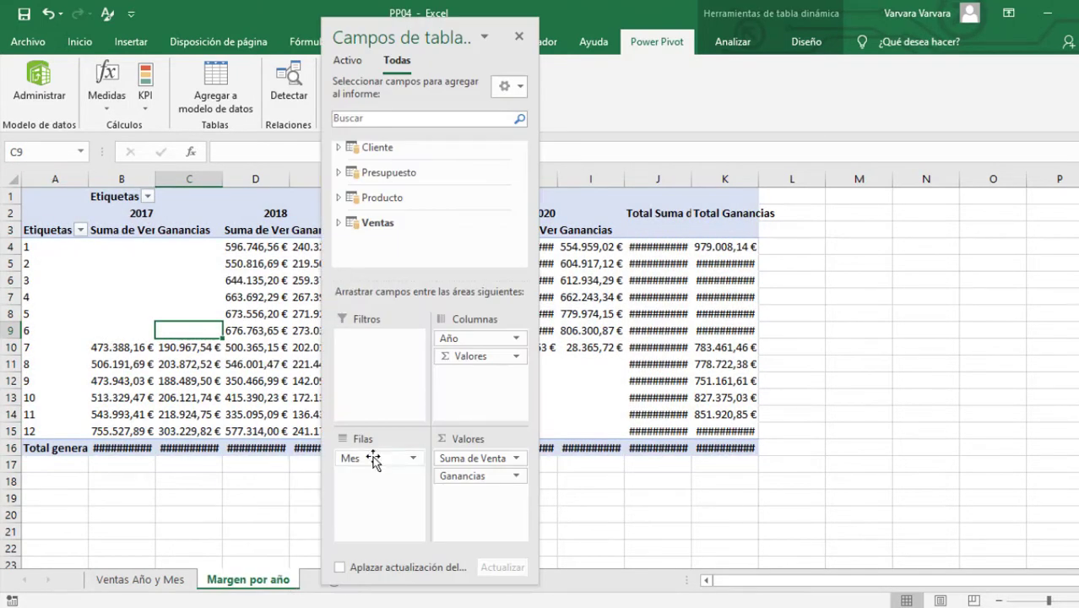
Step: Remove Mes from the pivot and move Año to rows, listing years 2017–2020
left_click_drag(372, 458, 186, 498)
left_click_drag(185, 493, 191, 491)
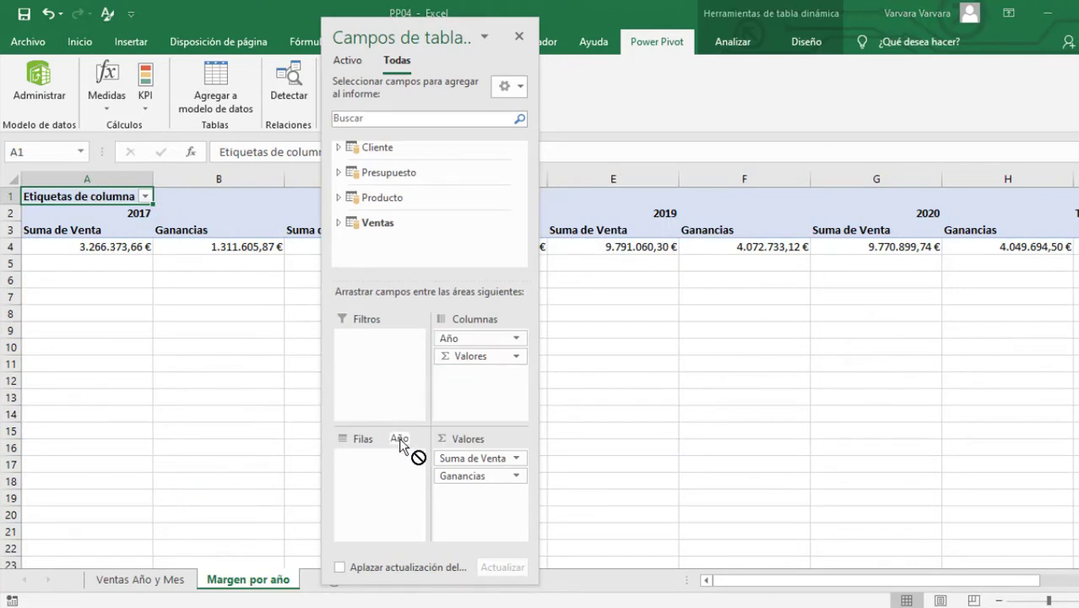
left_click_drag(500, 347, 404, 463)
left_click(519, 38)
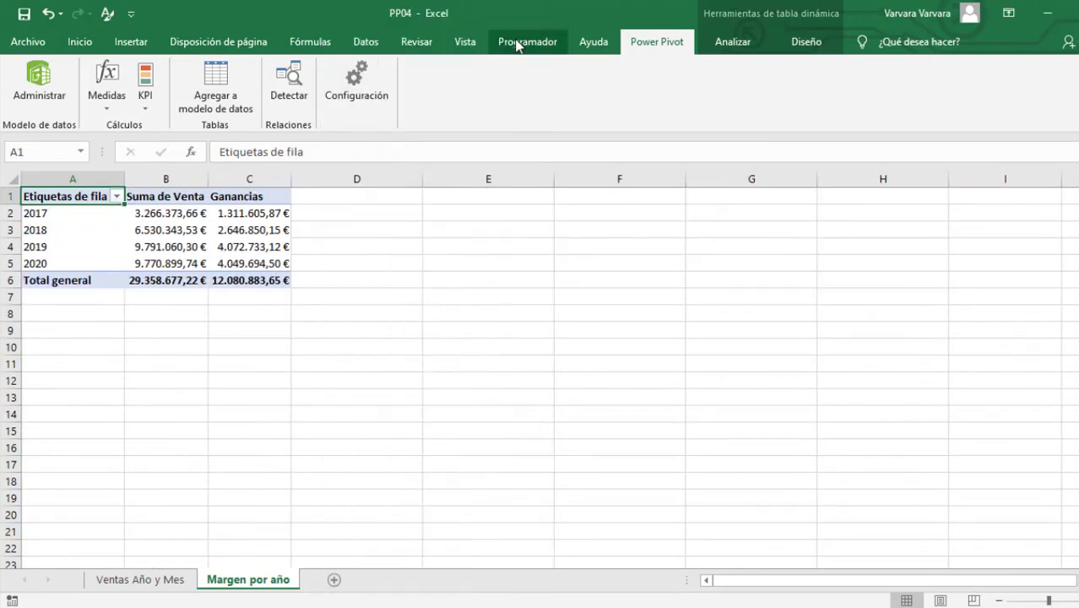
Step: Swap the Venta sum for the Total Ventas measure beside Ganancias
left_click(169, 230)
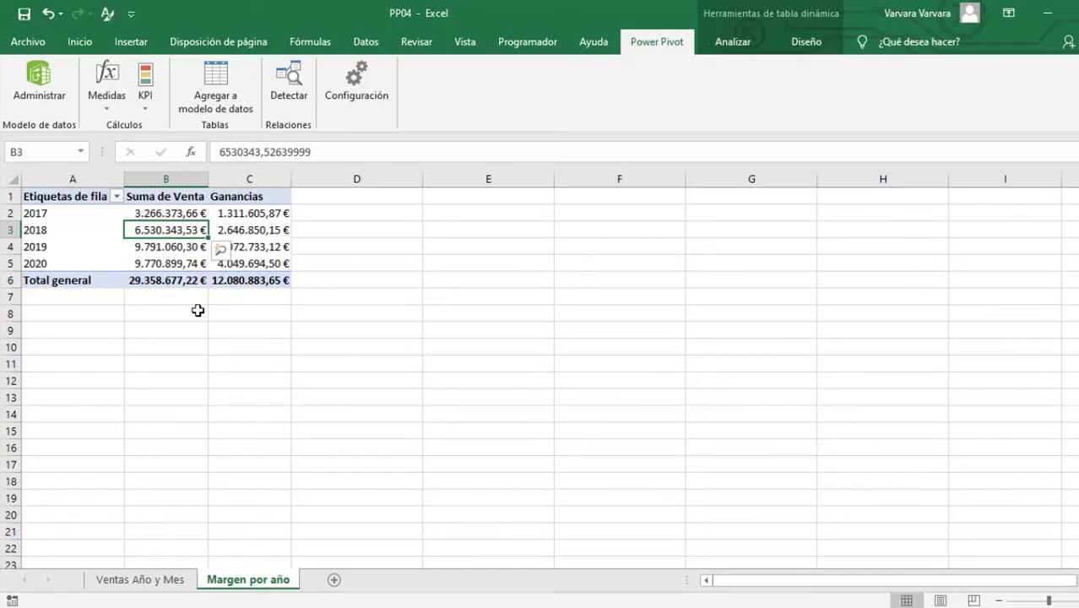
right_click(168, 230)
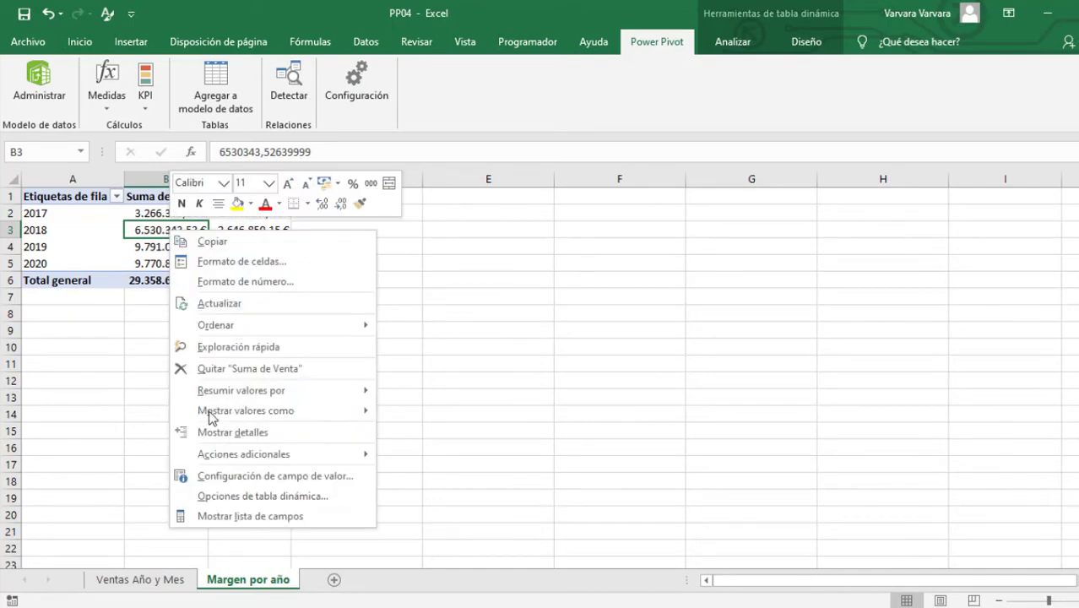
left_click(244, 512)
mouse_move(520, 213)
left_mouse_down()
mouse_move(520, 181)
mouse_move(523, 219)
left_mouse_up()
left_click(395, 217)
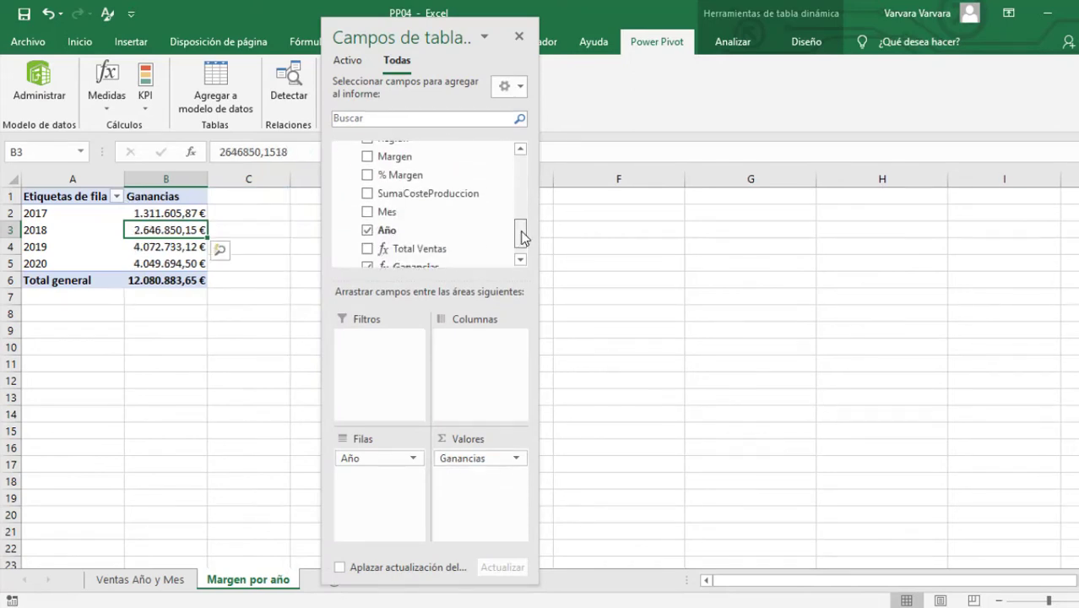
left_click_drag(520, 213, 522, 240)
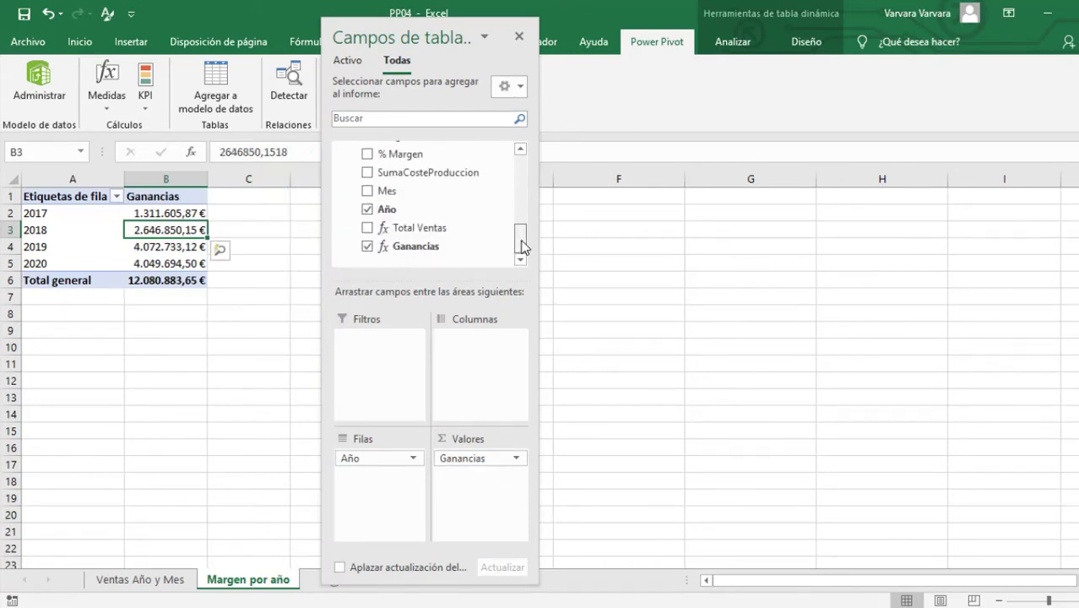
left_click(367, 228)
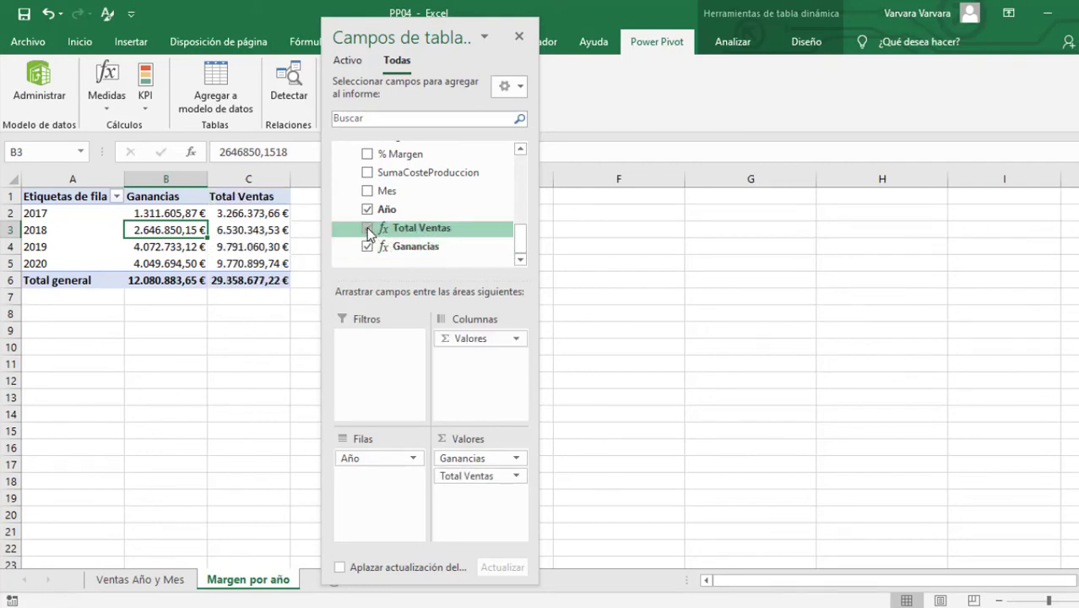
left_click(446, 379)
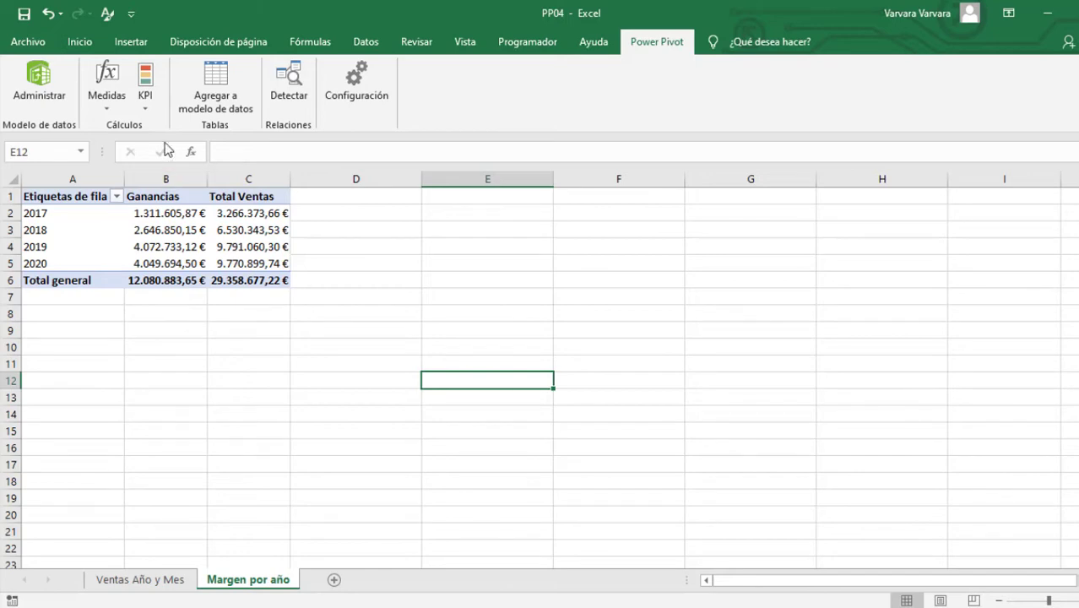
Step: Create a % Ganancias measure with formula =[Ganancias]/[Total Ventas] and check it
left_click(106, 89)
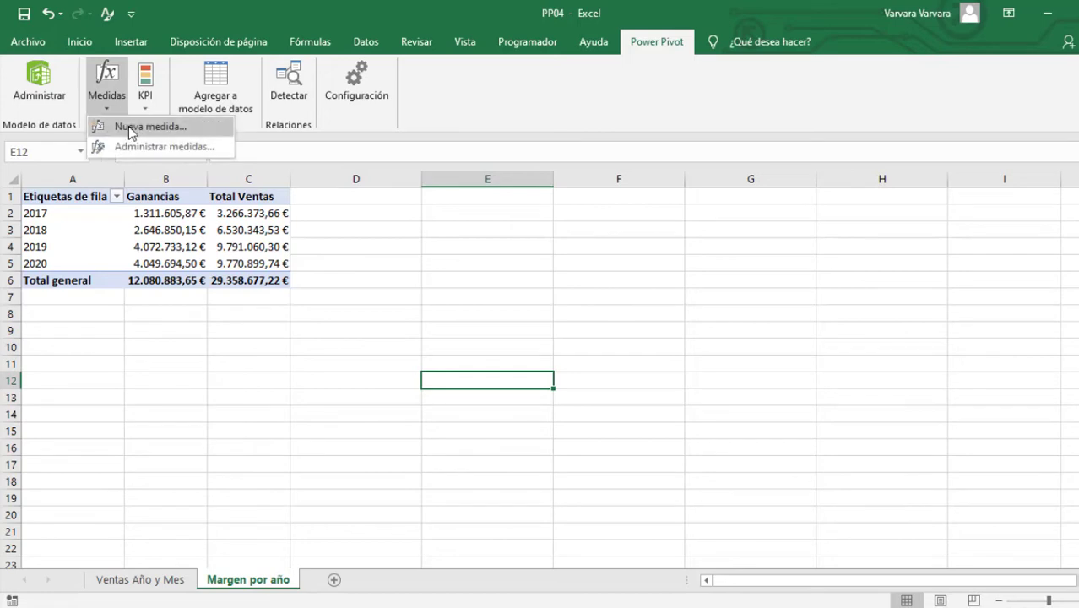
left_click(127, 129)
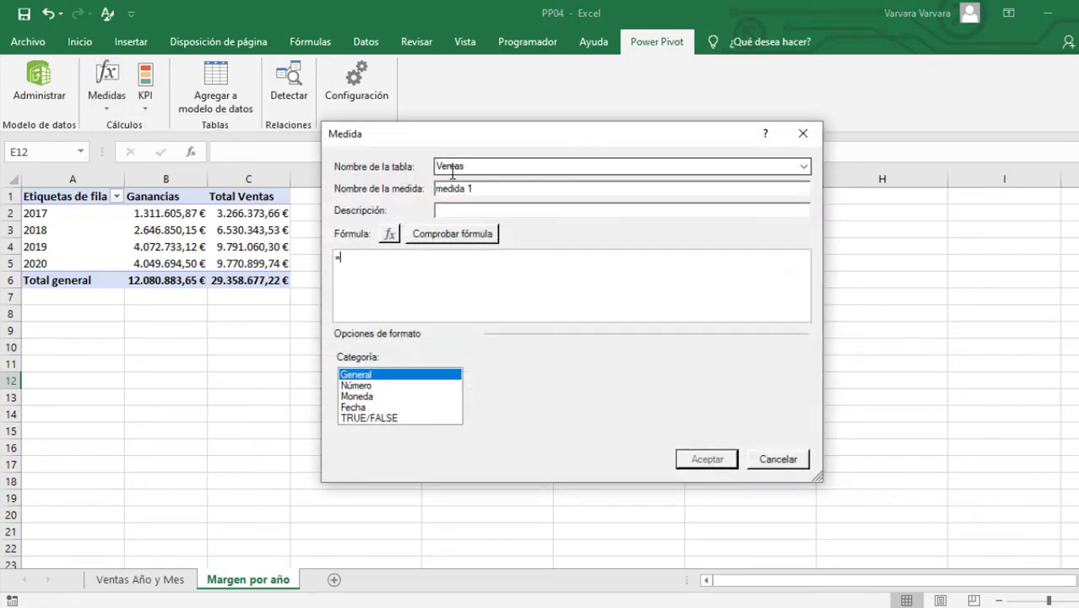
left_click(483, 188)
left_click_drag(484, 186, 392, 185)
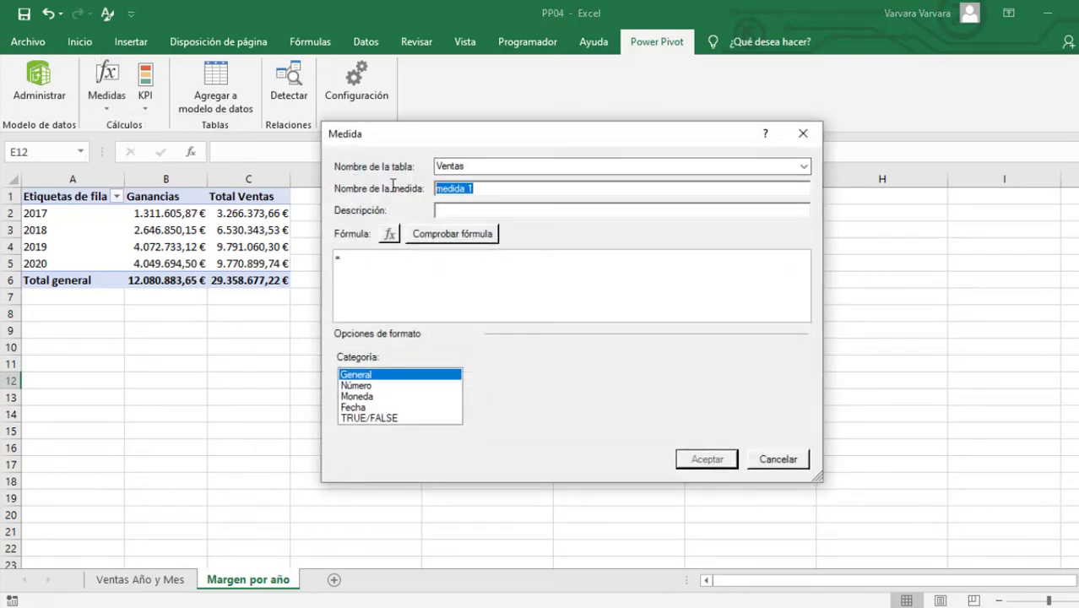
type("% Ga")
type("nancias")
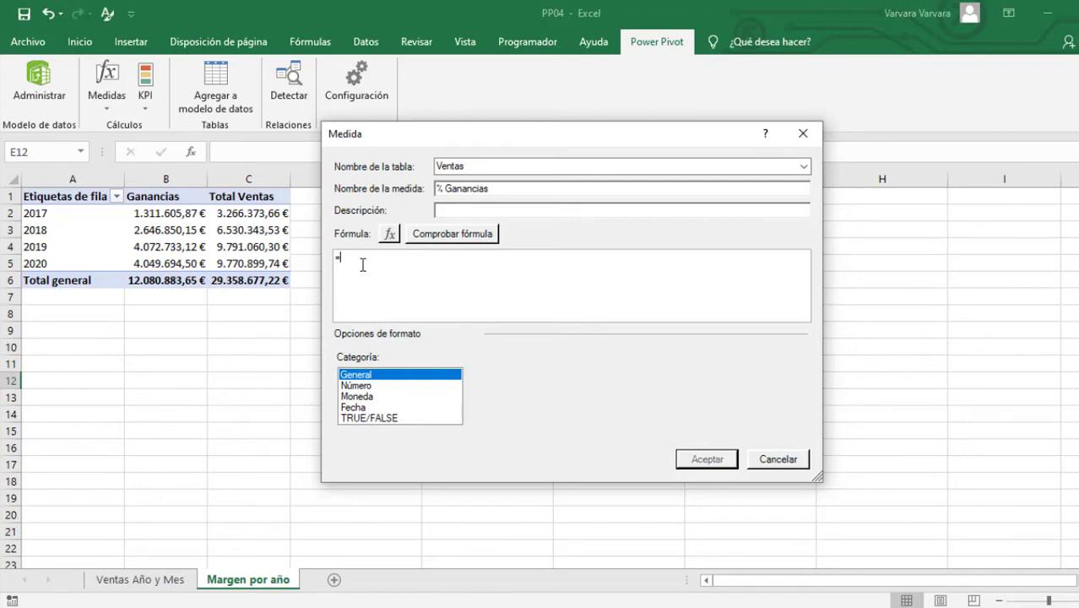
type("[")
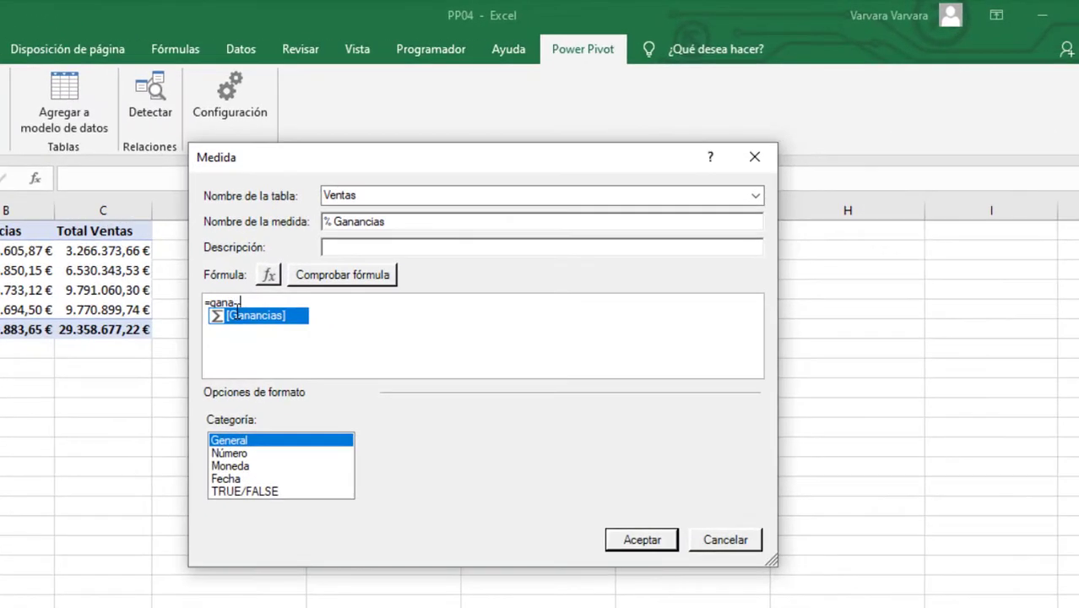
key("Tab")
type("t")
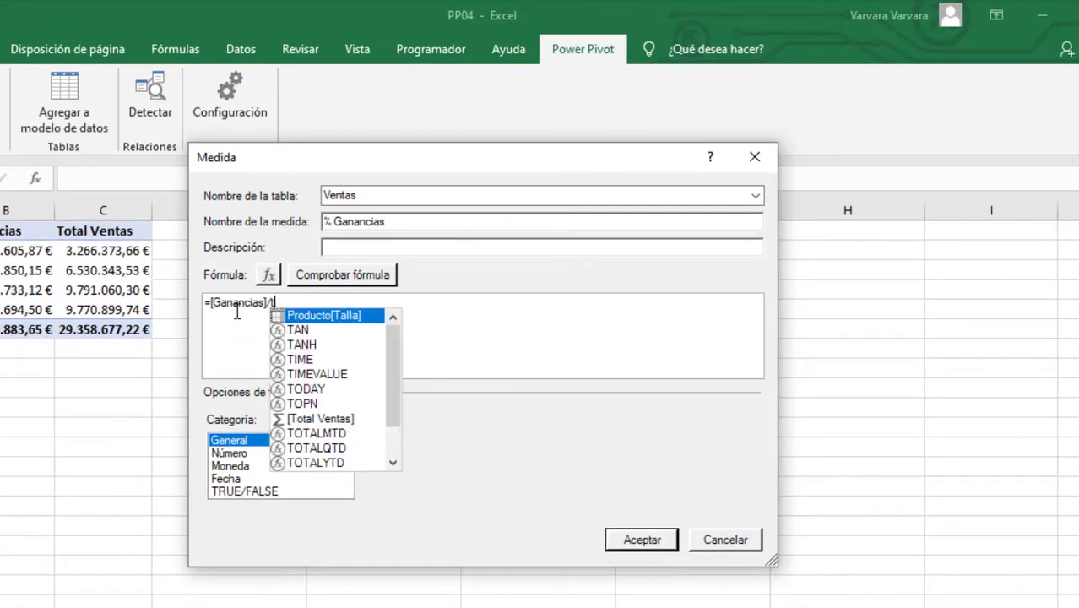
type("otal")
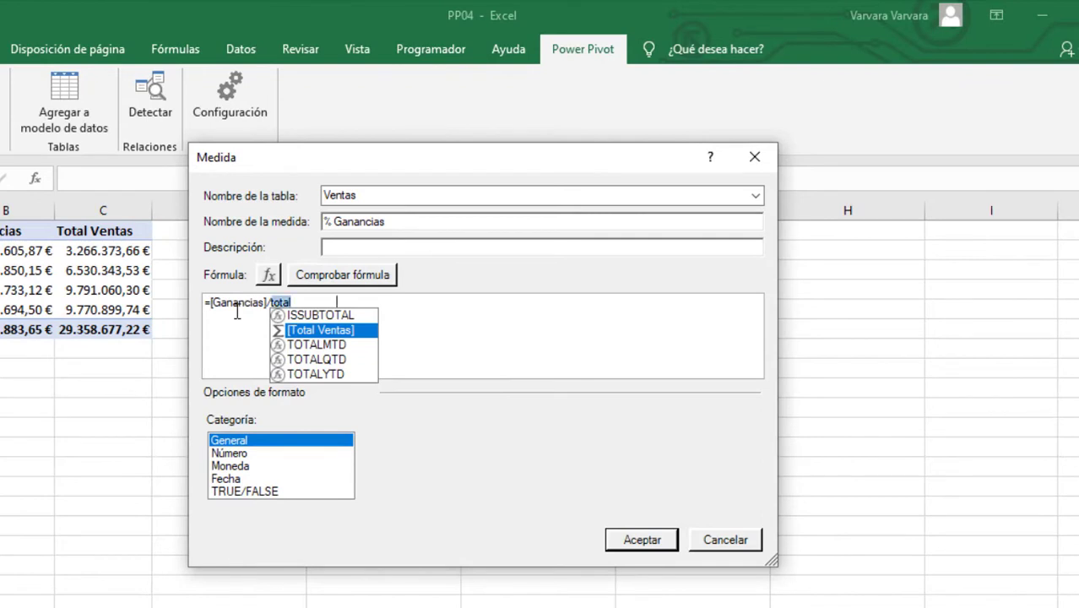
key("Tab")
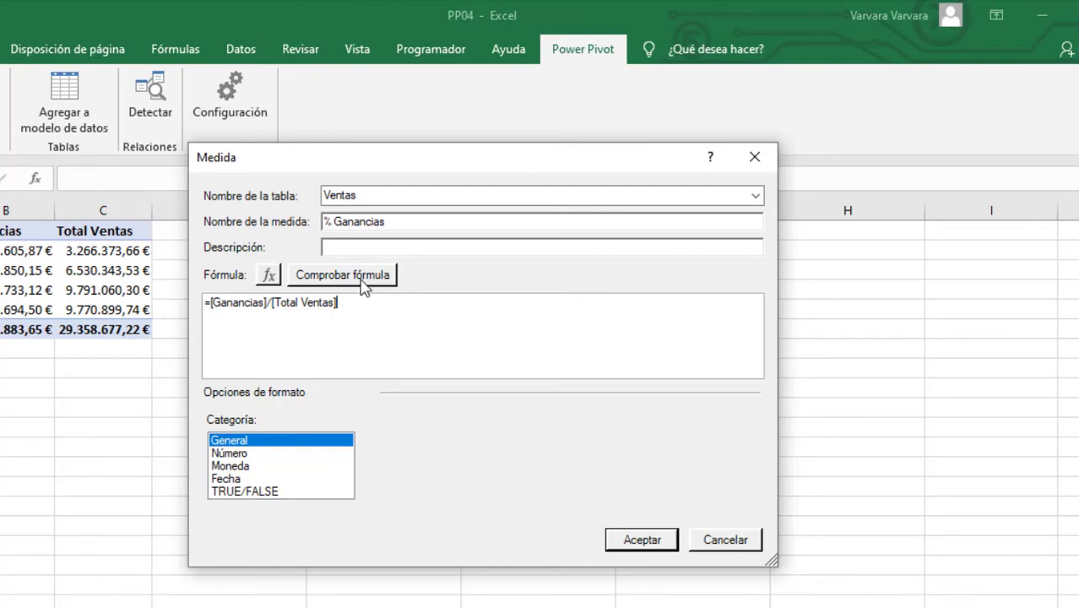
left_click(363, 286)
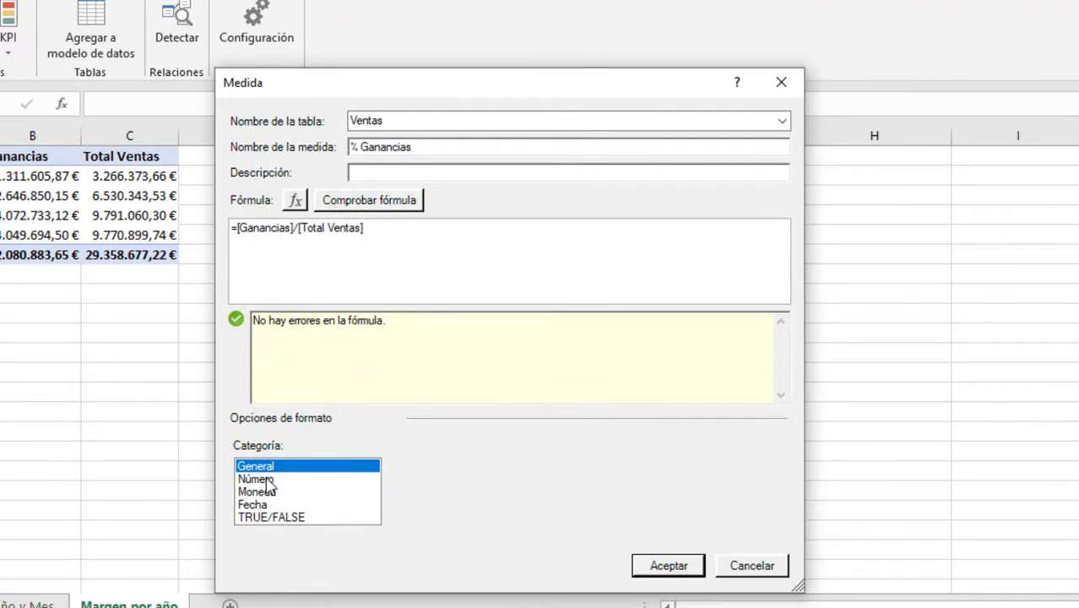
Step: Format % Ganancias as a percentage, save it, and show the pivot's field list
left_click(256, 479)
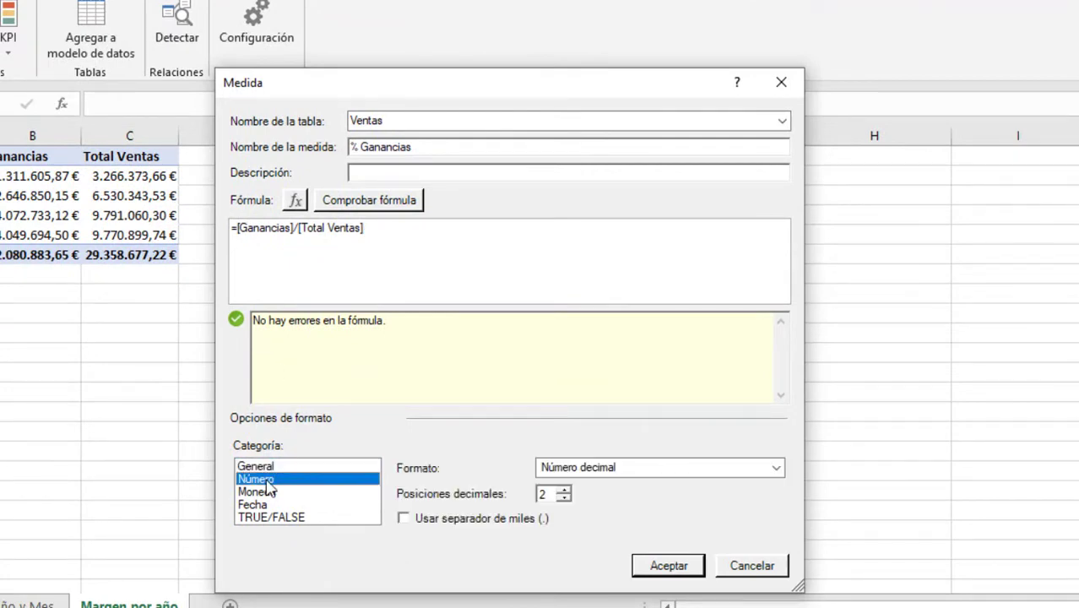
left_click(726, 468)
left_click(730, 513)
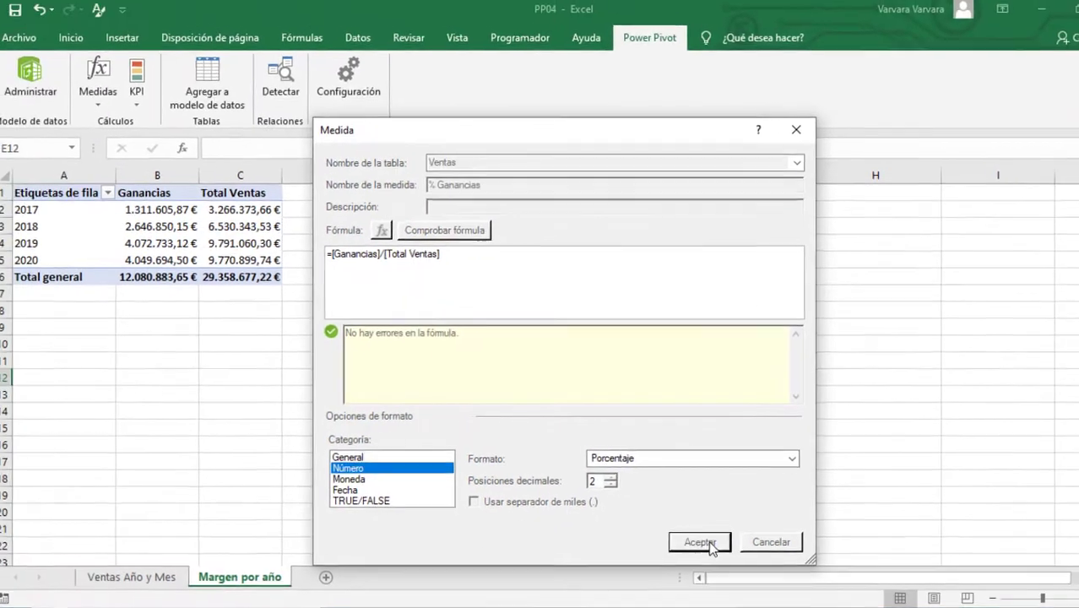
left_click(668, 565)
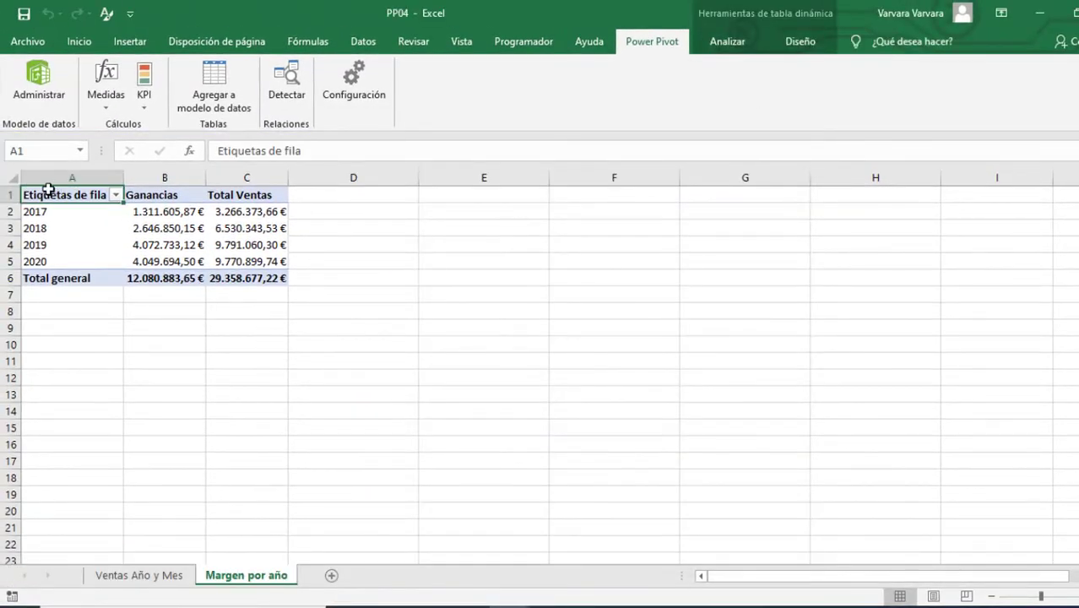
right_click(186, 247)
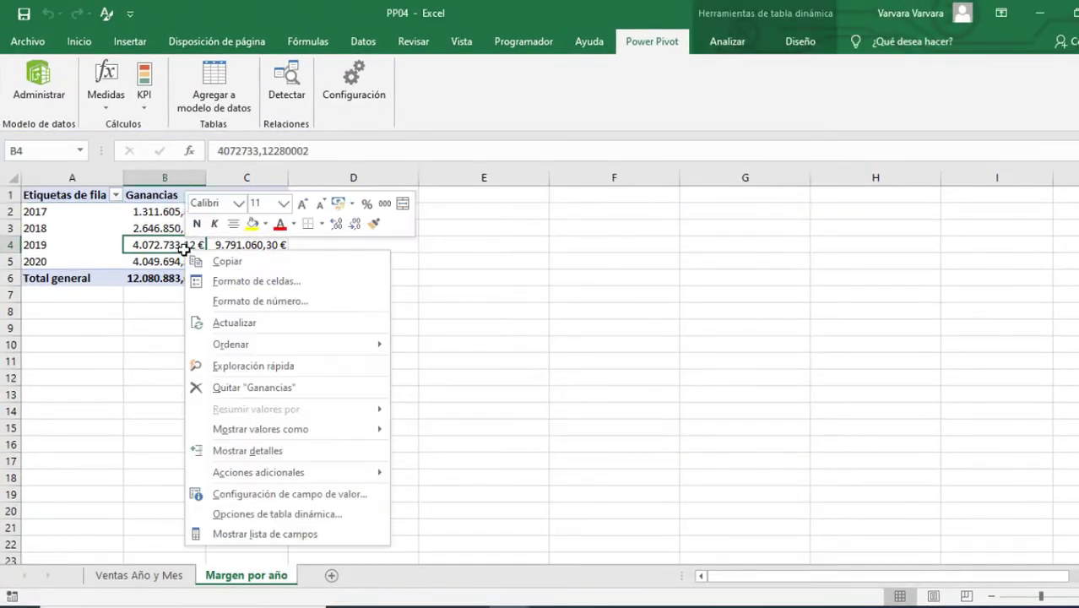
left_click(298, 534)
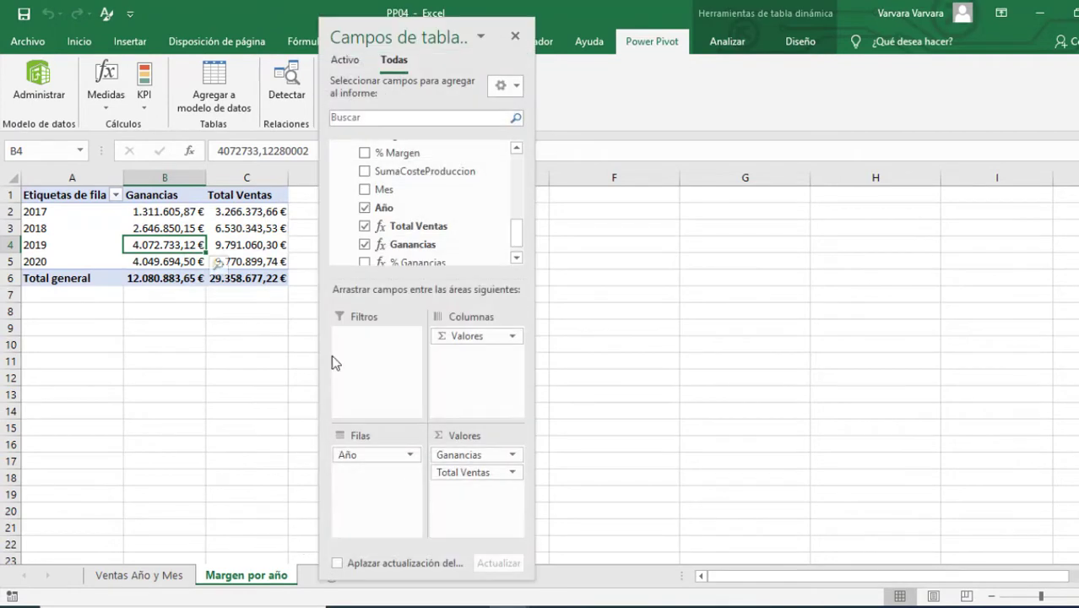
Step: Add % Ganancias to the Valores area of the yearly Margen por año pivot
left_click_drag(519, 235, 517, 248)
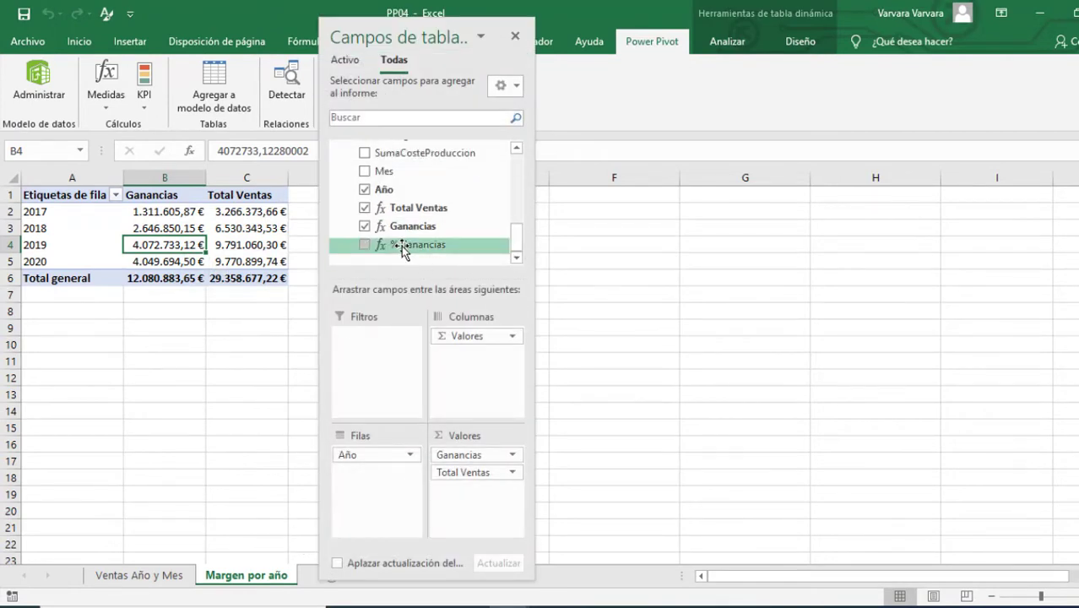
left_click_drag(402, 250, 469, 511)
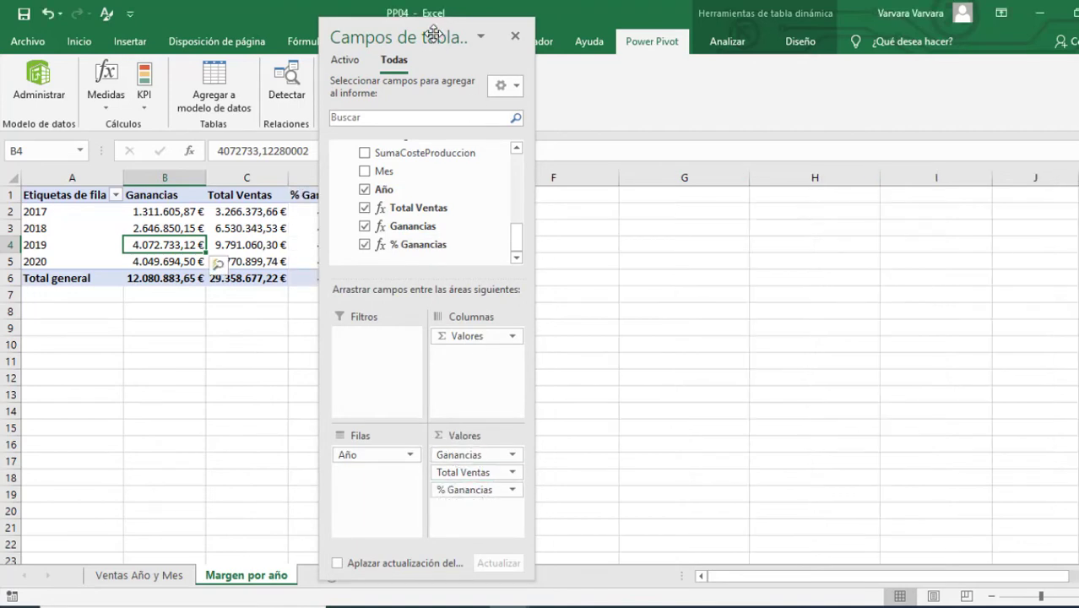
left_click_drag(432, 32, 644, 17)
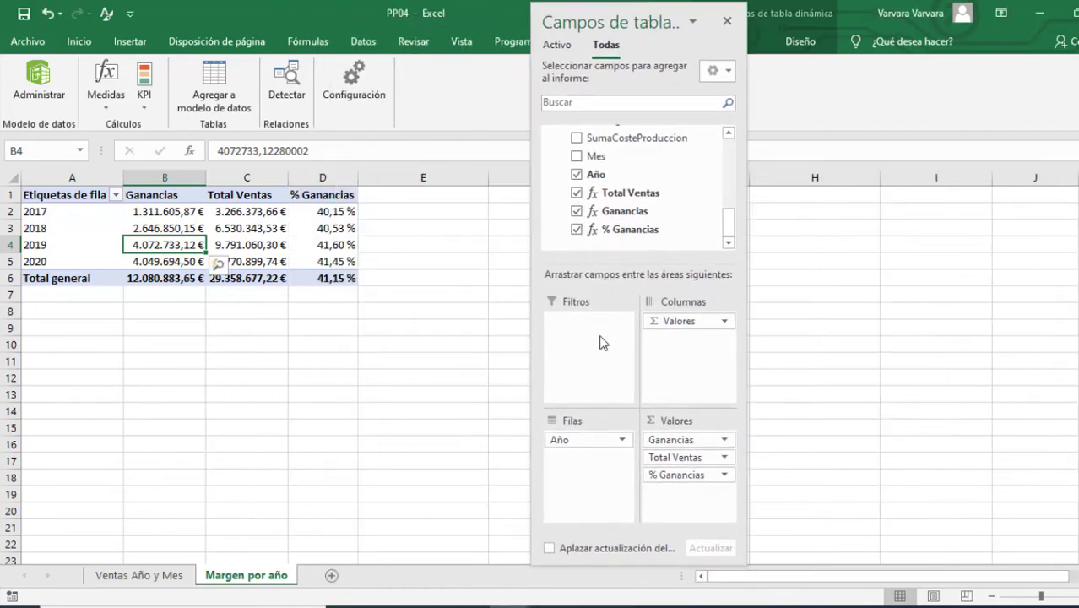
Step: Reorder the values so Total Ventas comes before Ganancias, then close the field list
left_click_drag(663, 464, 666, 464)
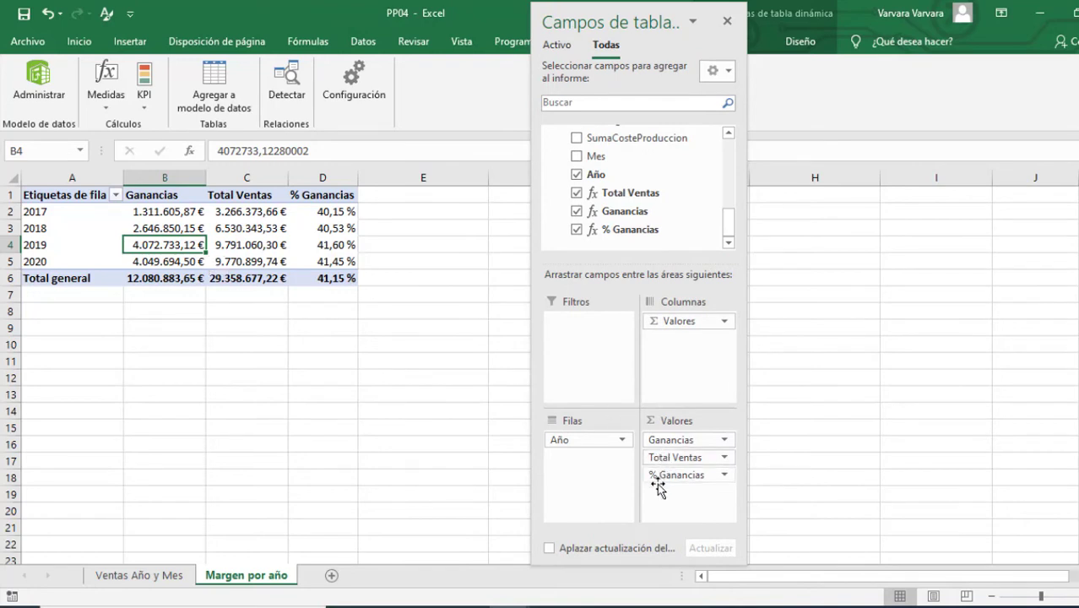
left_click(664, 462)
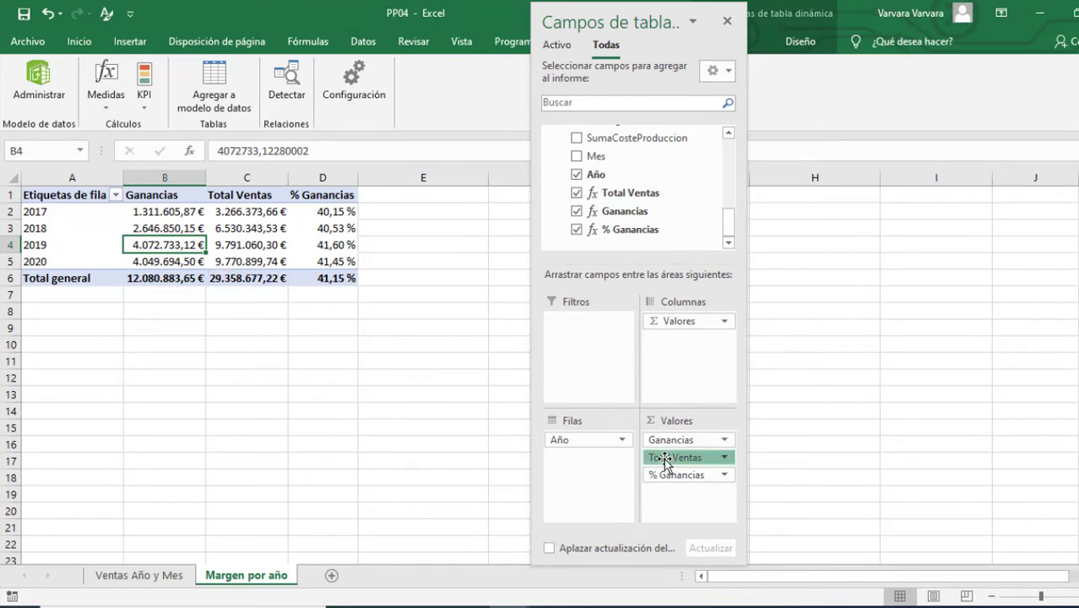
left_click_drag(663, 463, 661, 440)
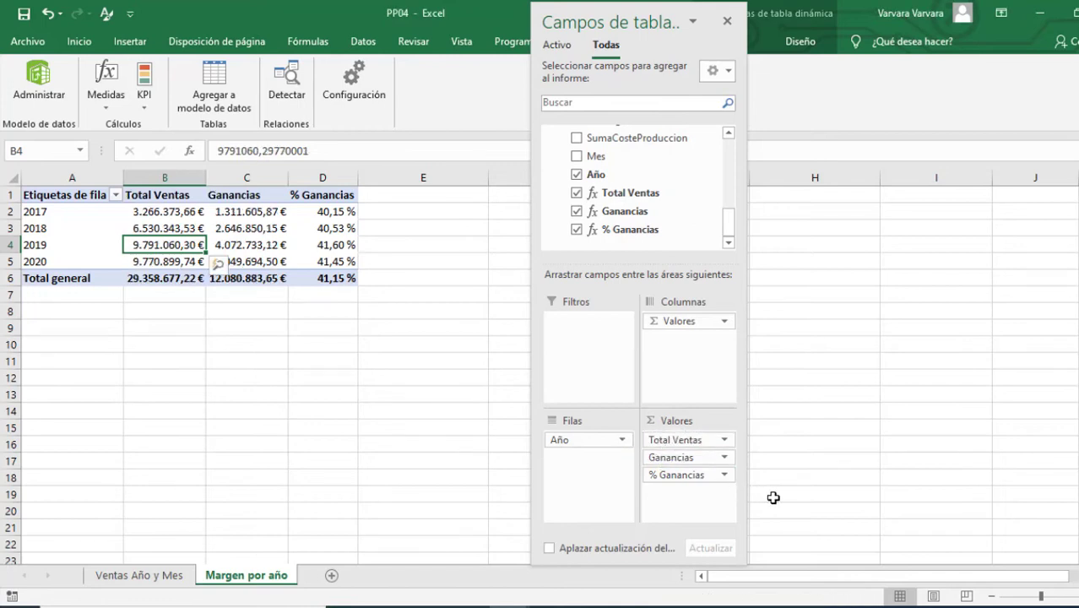
left_click(726, 21)
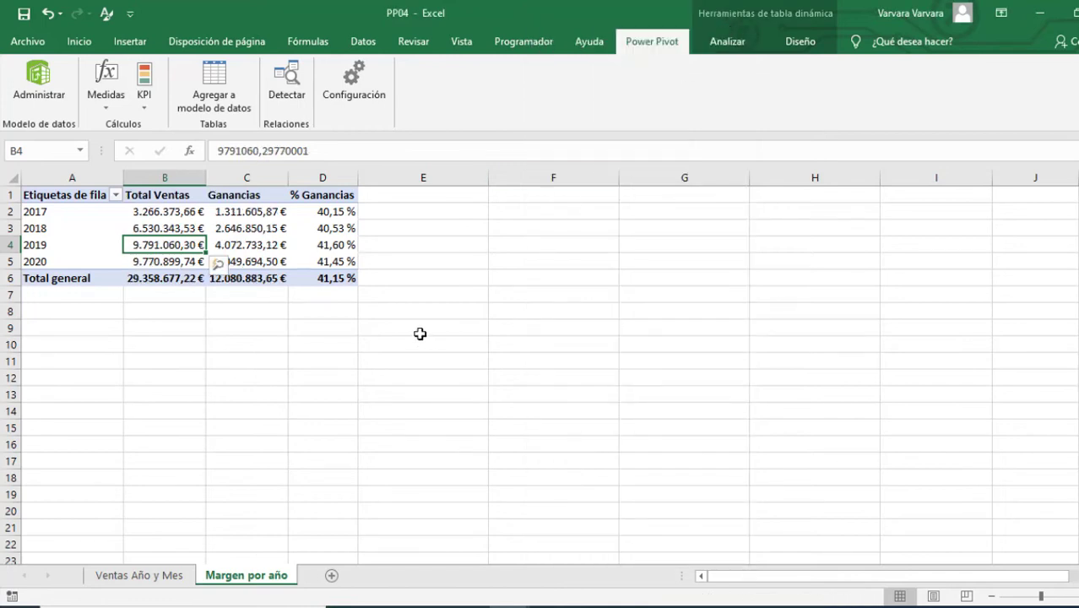
Step: Show the yearly Margen por año pivot in tabular format
left_click(25, 195)
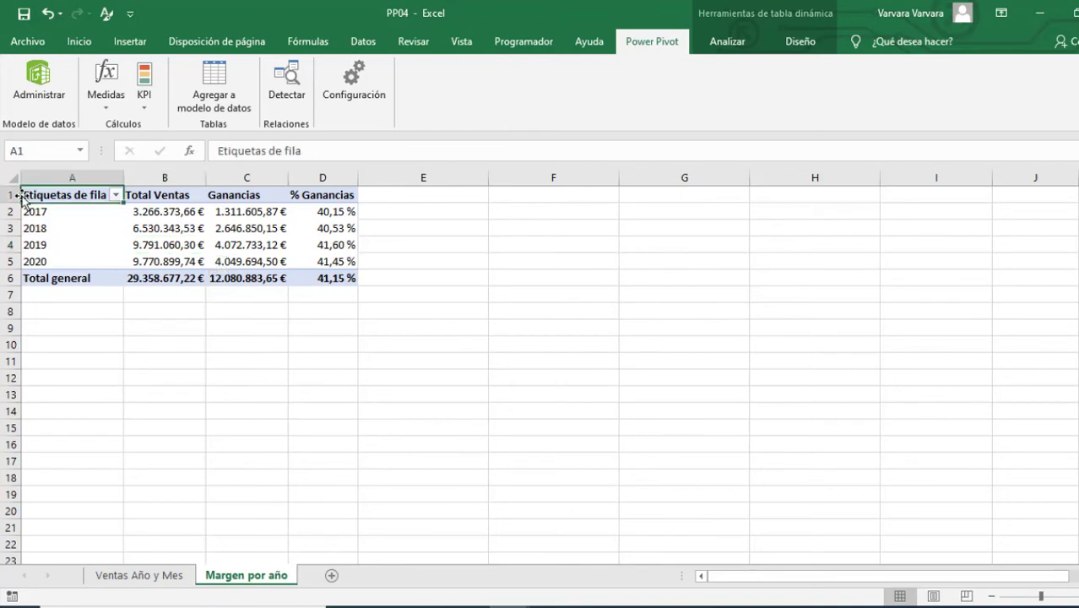
left_click_drag(10, 195, 10, 212)
left_click_drag(10, 260, 10, 280)
left_click(304, 471)
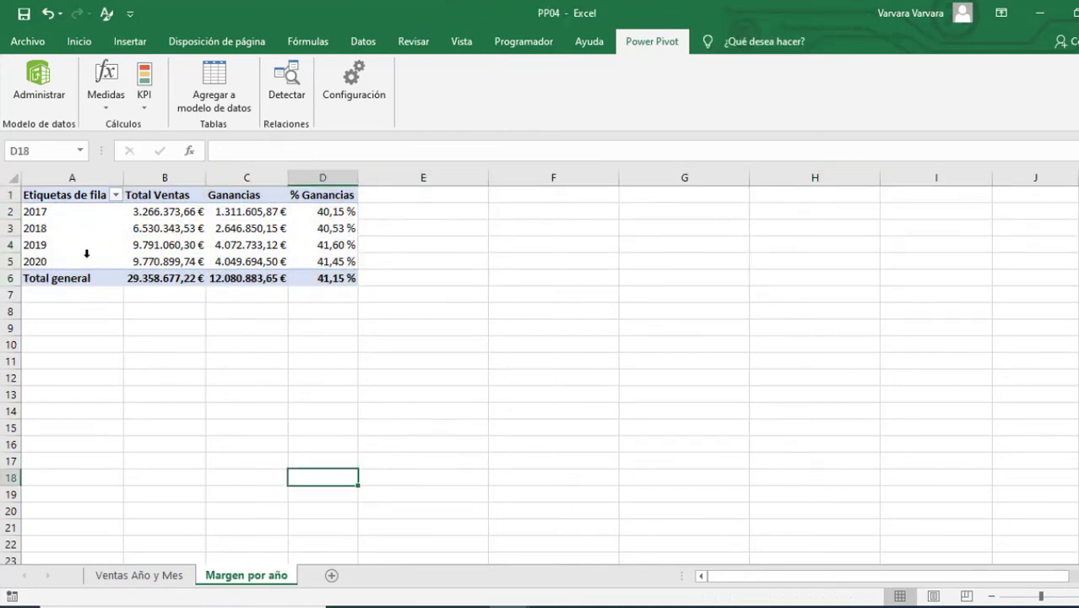
left_click(86, 254)
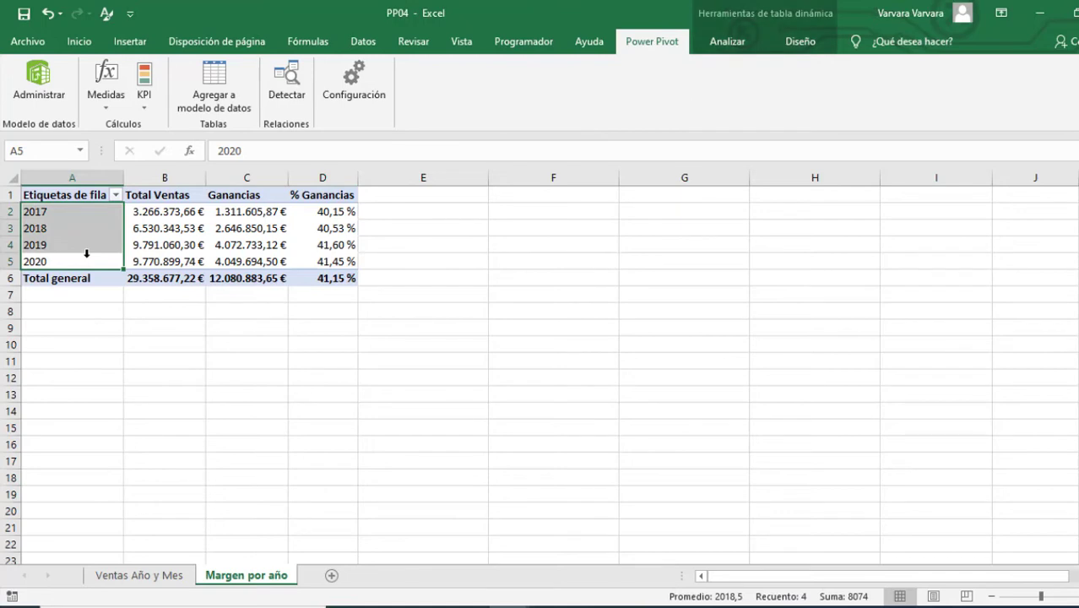
left_click(796, 42)
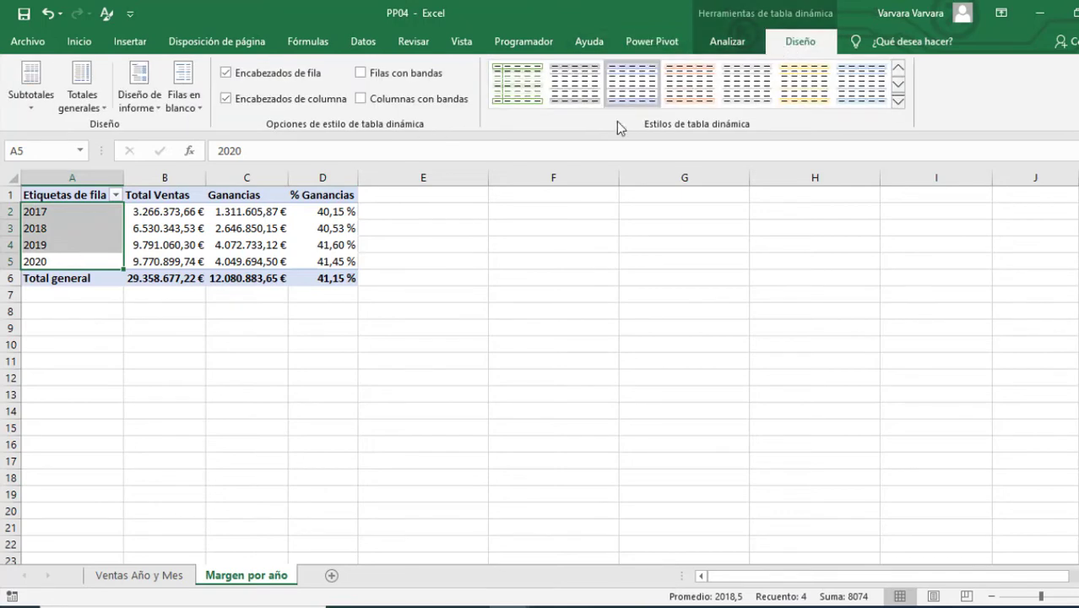
left_click(155, 108)
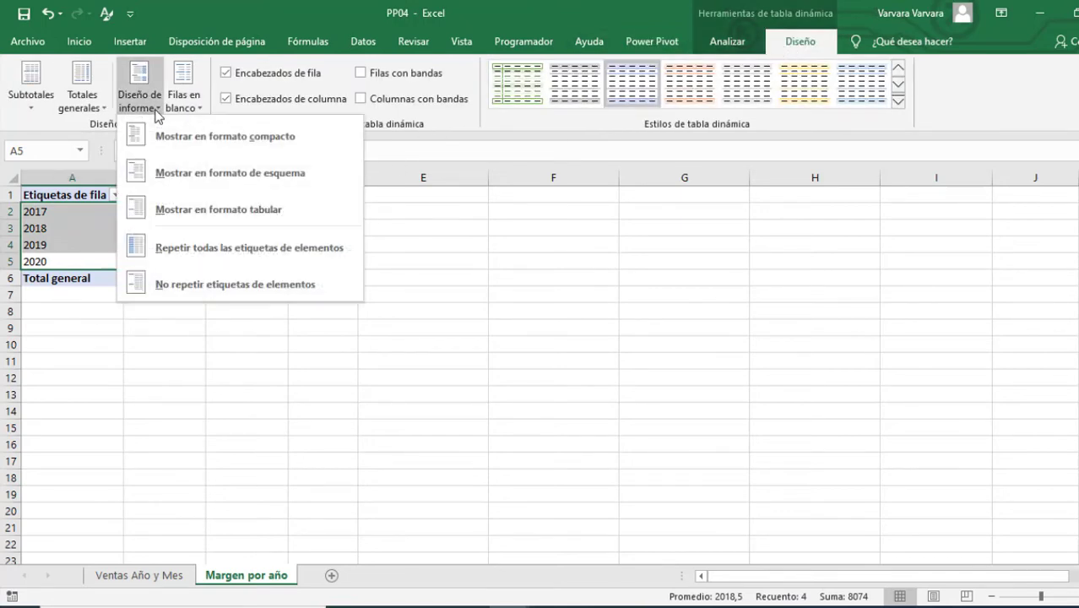
left_click(157, 212)
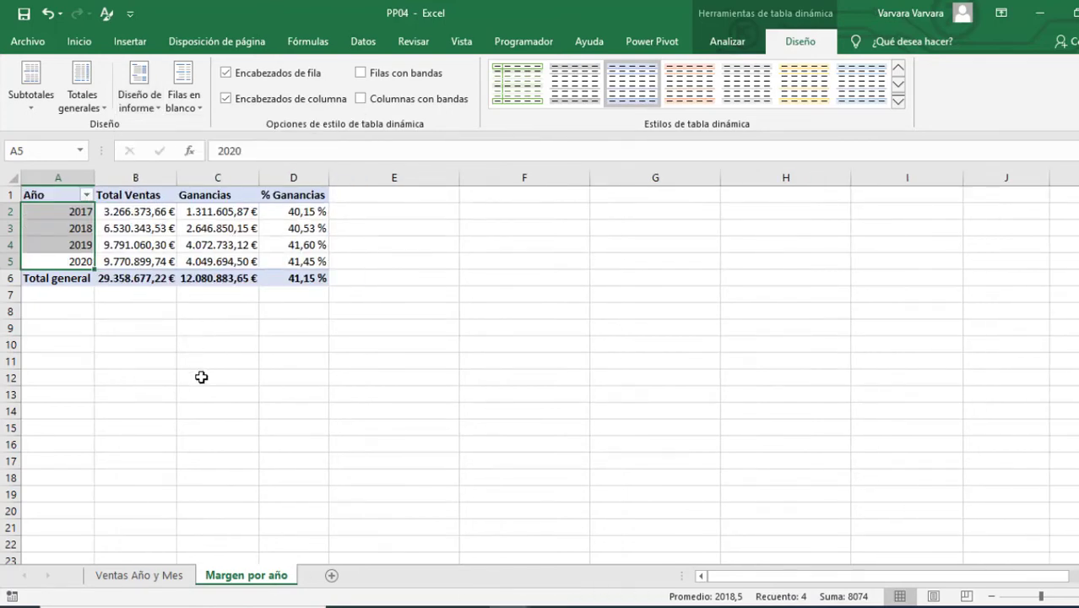
Step: Show the monthly pivot on the Ventas Año y Mes sheet in tabular format
left_click(136, 576)
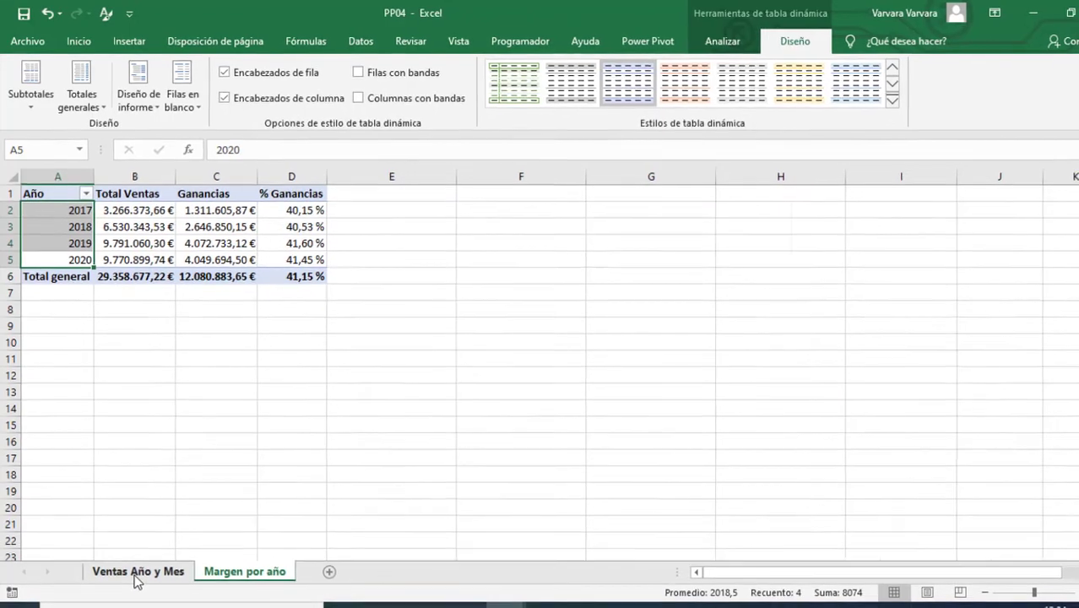
key("Down")
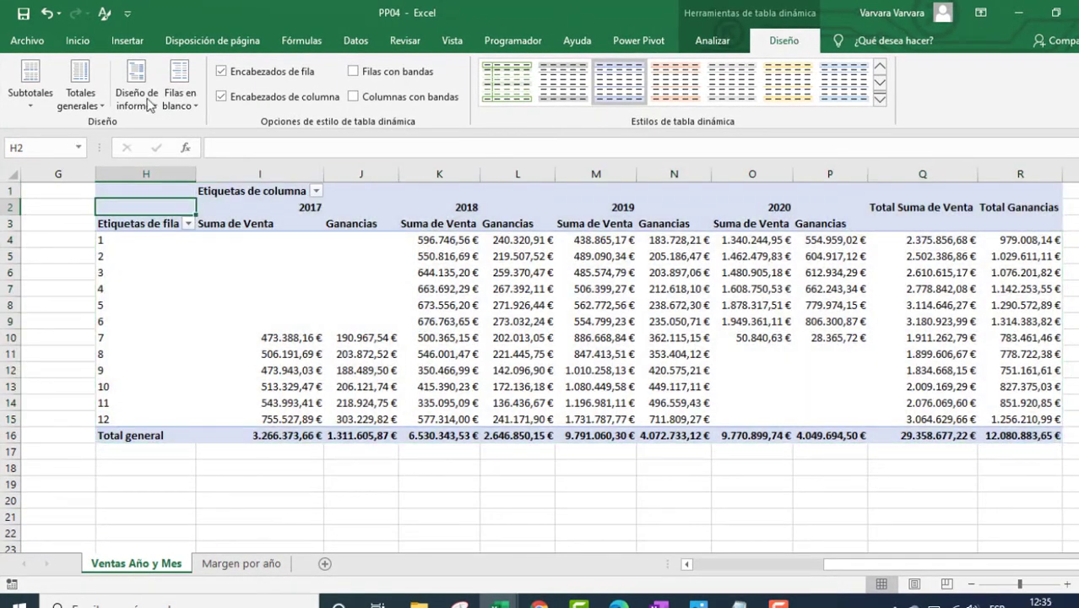
left_click(154, 104)
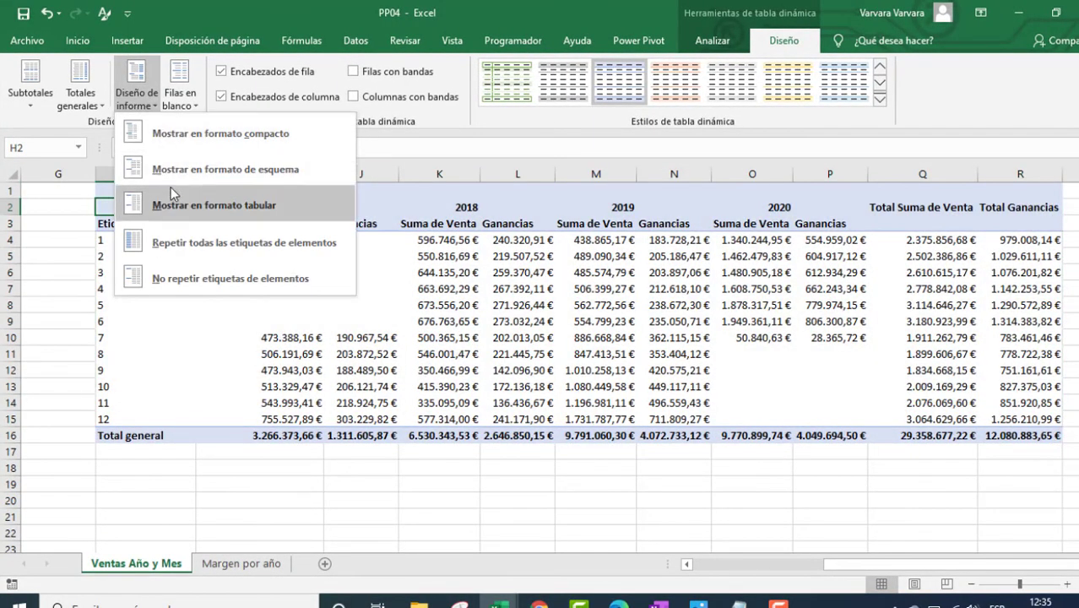
left_click(175, 207)
Step: Show the Total Ventas pivot on the same sheet in tabular format
left_click_drag(945, 564, 844, 564)
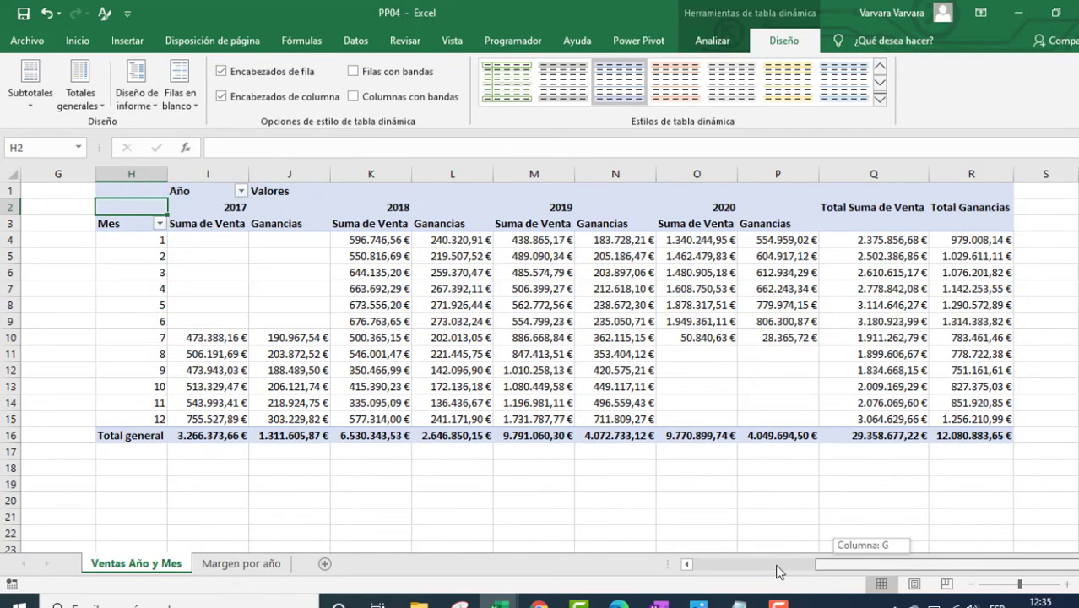
left_click(48, 210)
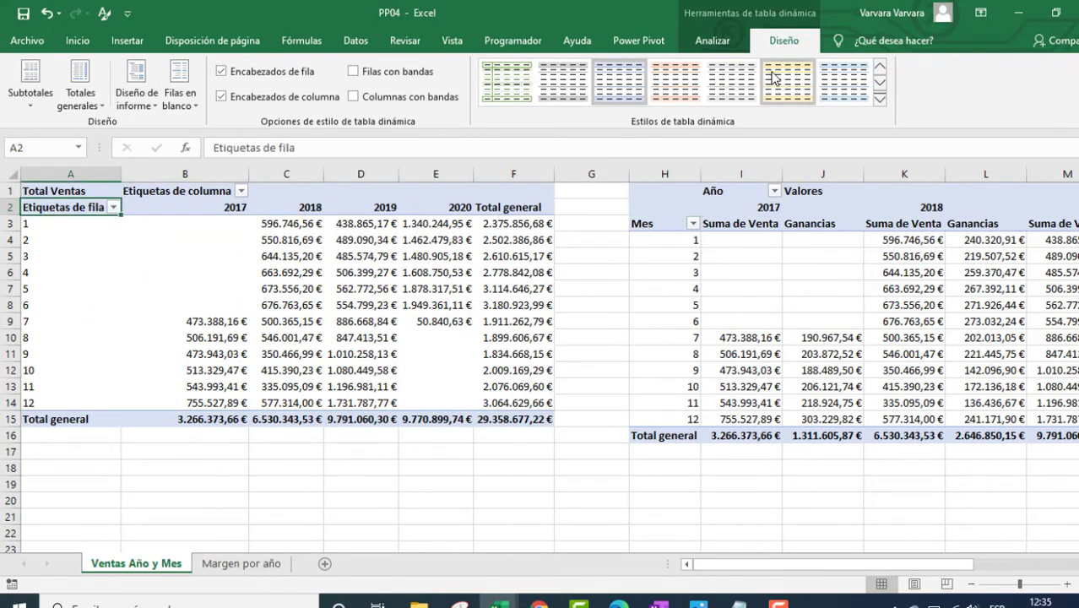
left_click(137, 100)
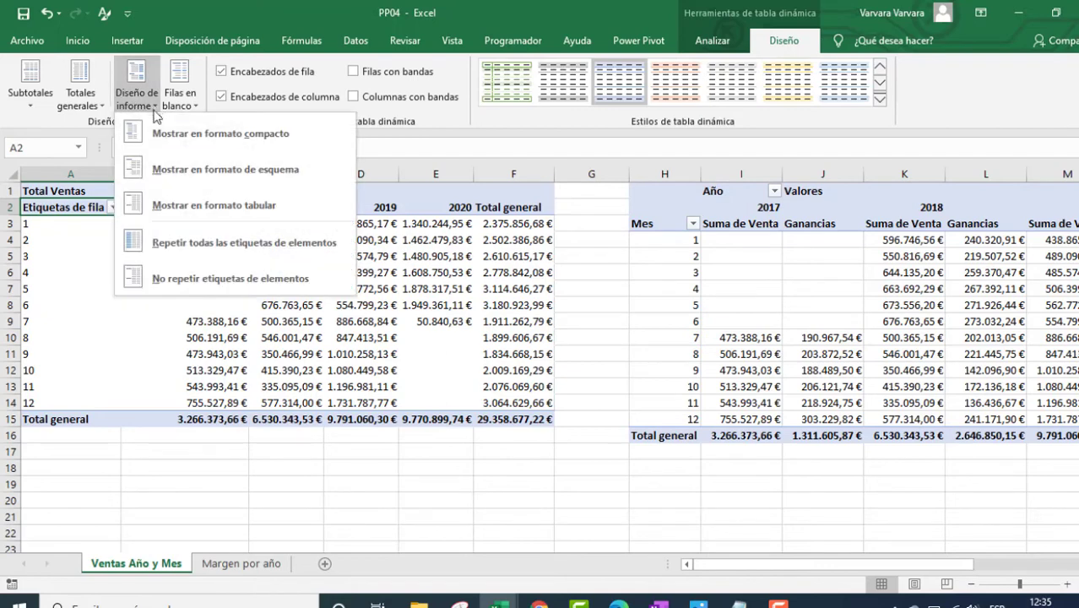
left_click(175, 207)
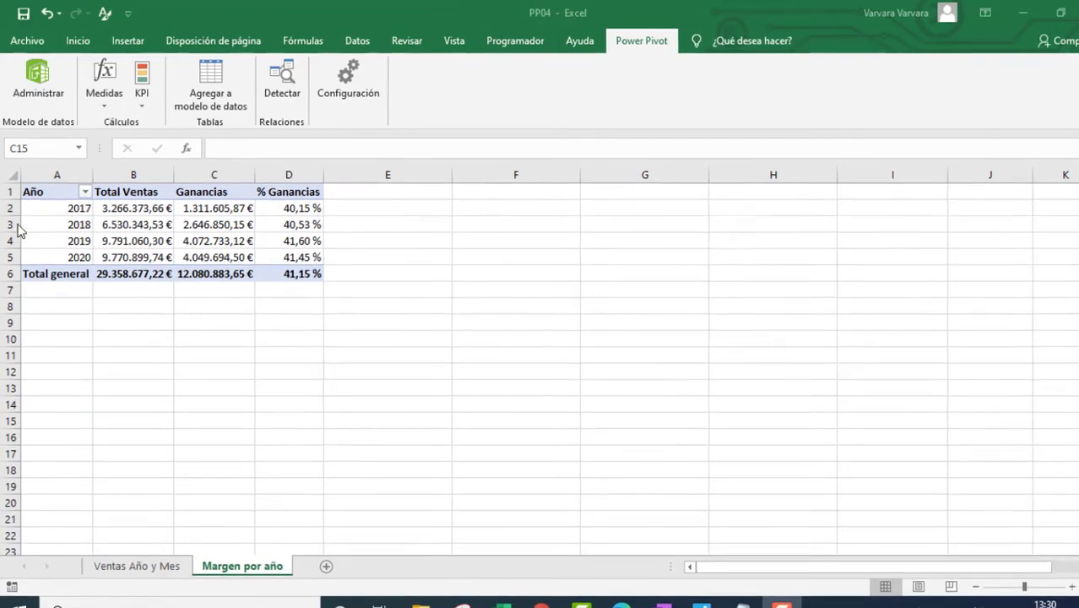
Step: Copy the whole yearly pivot table and paste it at cell F1
left_click(69, 208)
key("ctrl+a")
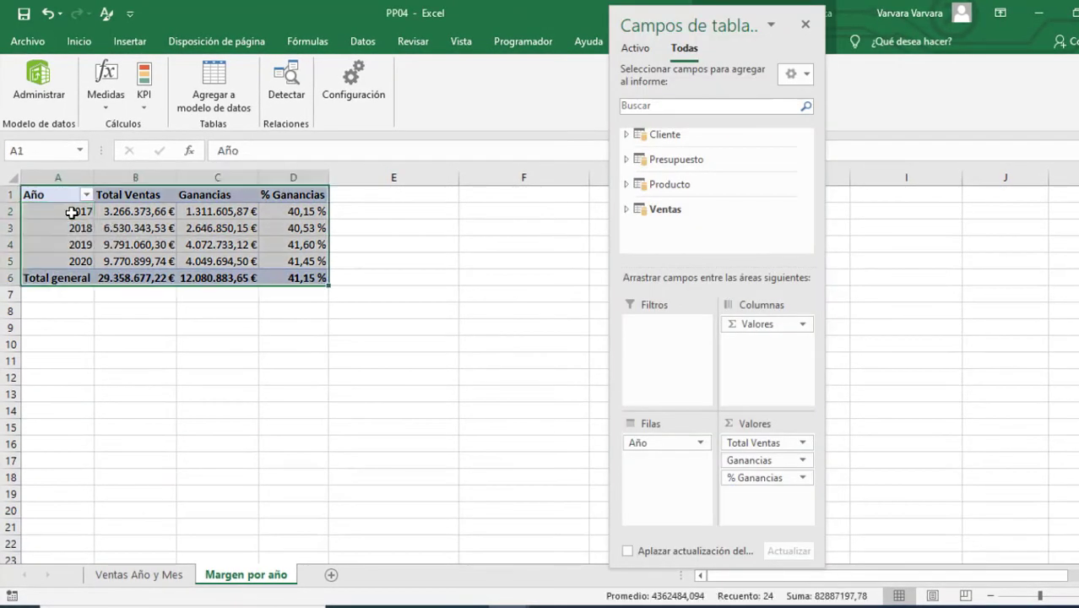
key("ctrl+c")
left_click(544, 193)
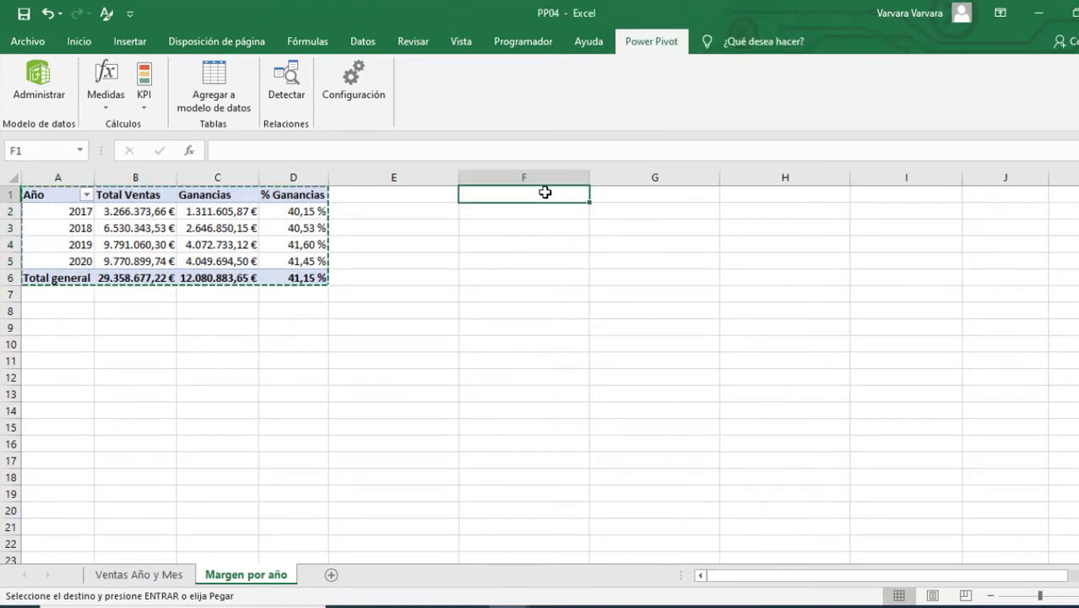
key("ctrl+v")
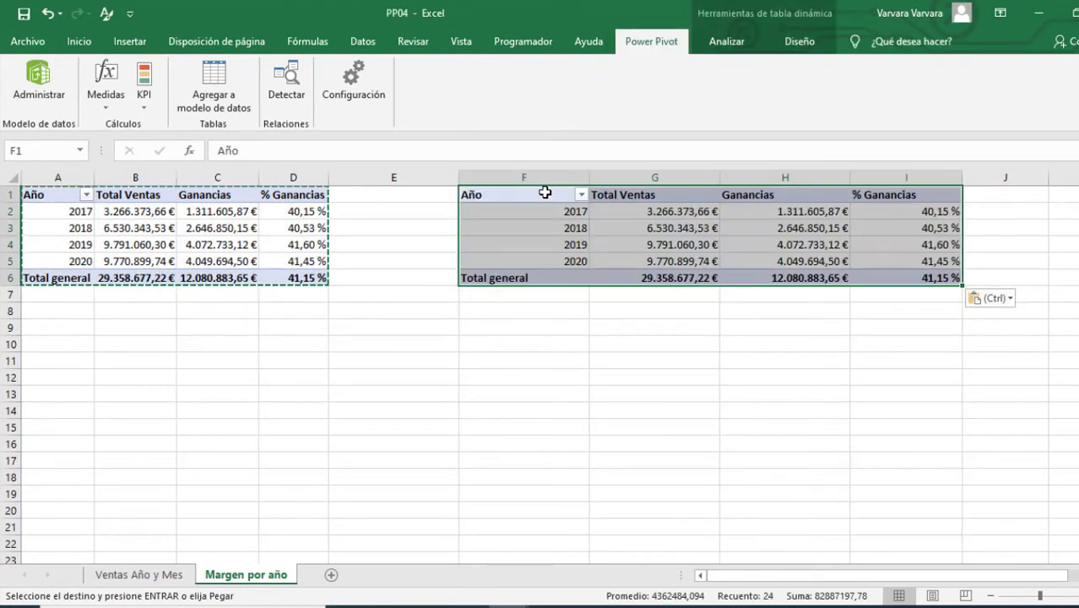
Step: In the copied pivot, move Año to columns and remove Total Ventas and Ganancias
right_click(537, 249)
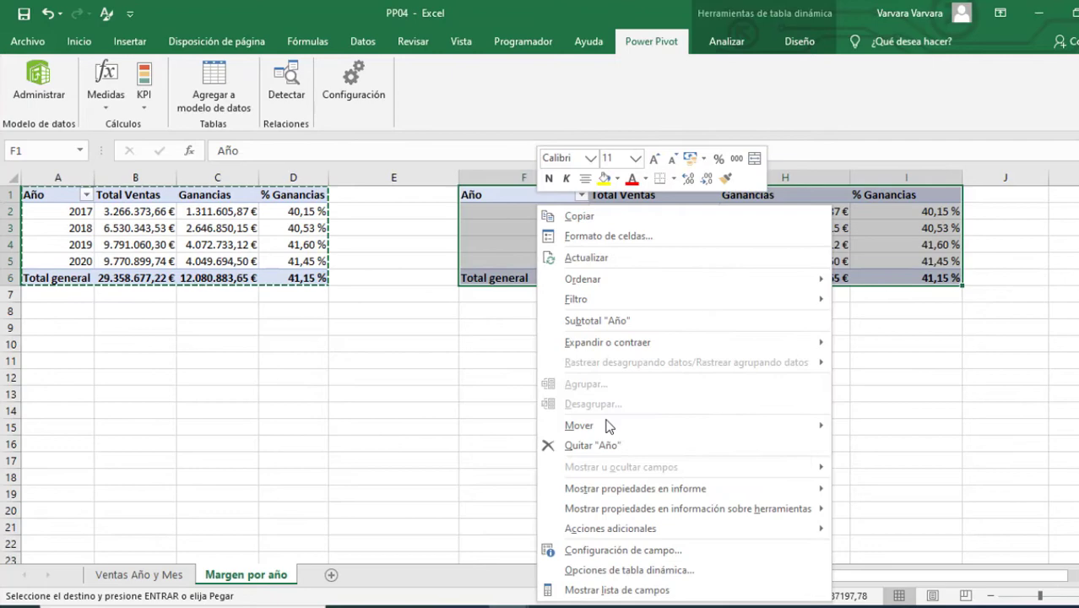
left_click(614, 589)
left_click_drag(632, 442, 750, 379)
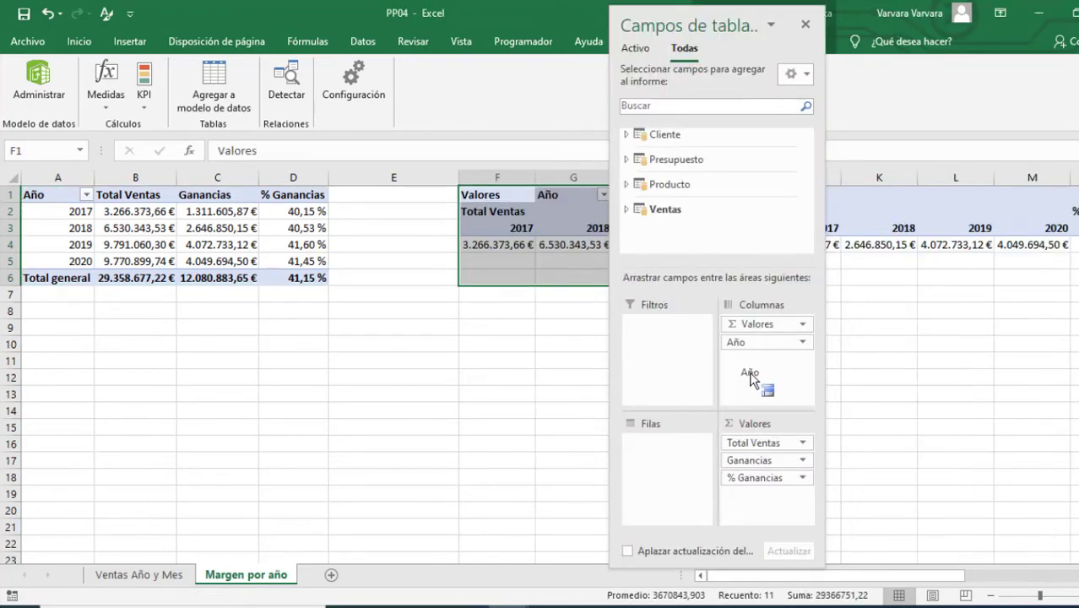
left_click_drag(752, 443, 898, 426)
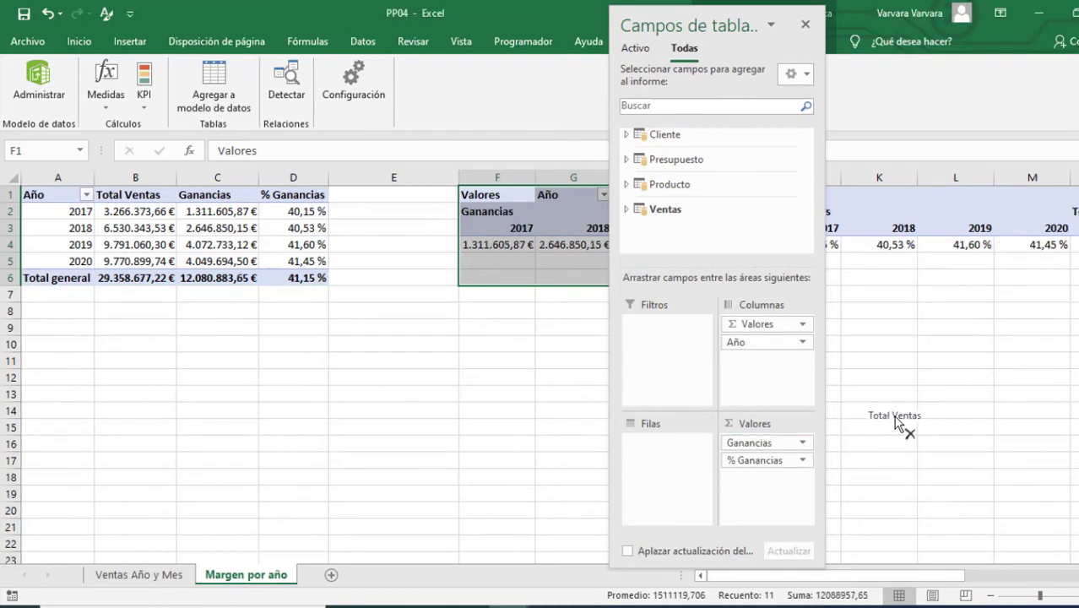
left_click_drag(752, 442, 908, 435)
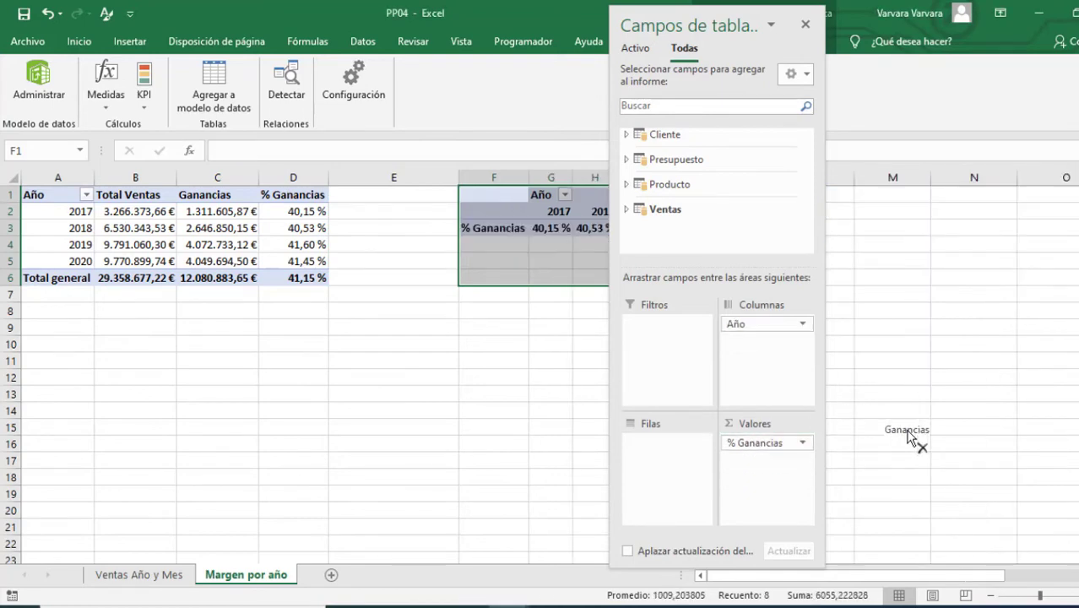
Step: Add Mes from the Ventas table as the copied pivot's row field
left_click_drag(702, 19, 417, 26)
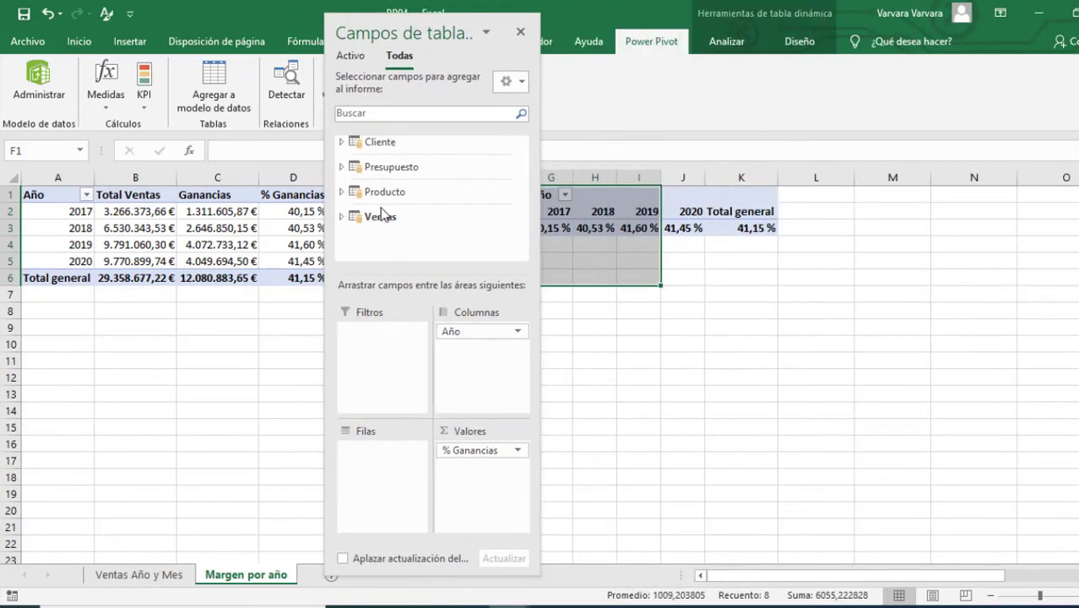
left_click(343, 218)
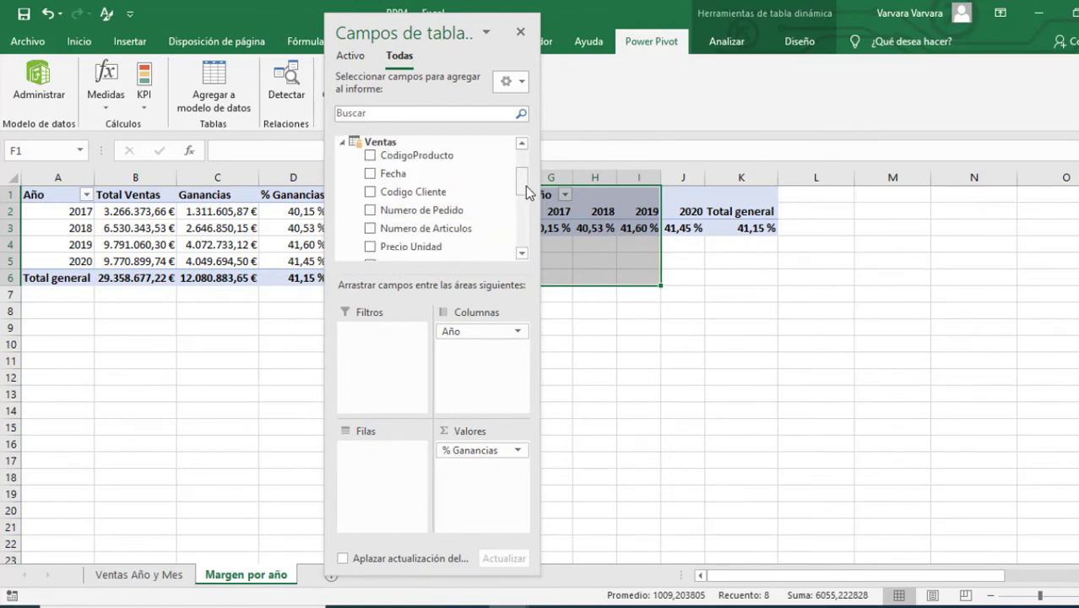
left_click_drag(525, 193, 522, 222)
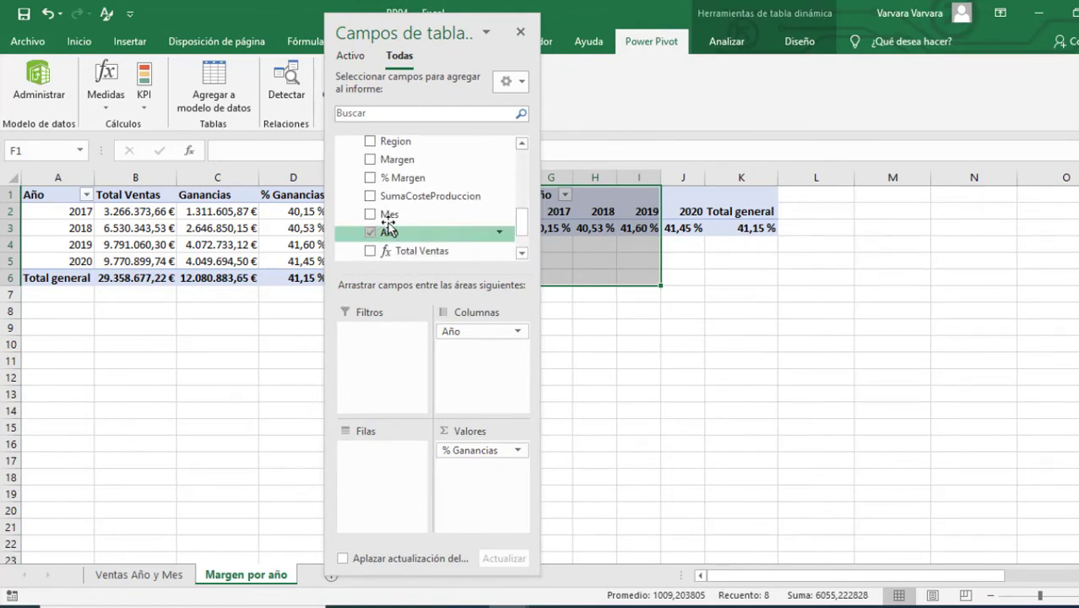
left_click_drag(387, 215, 376, 470)
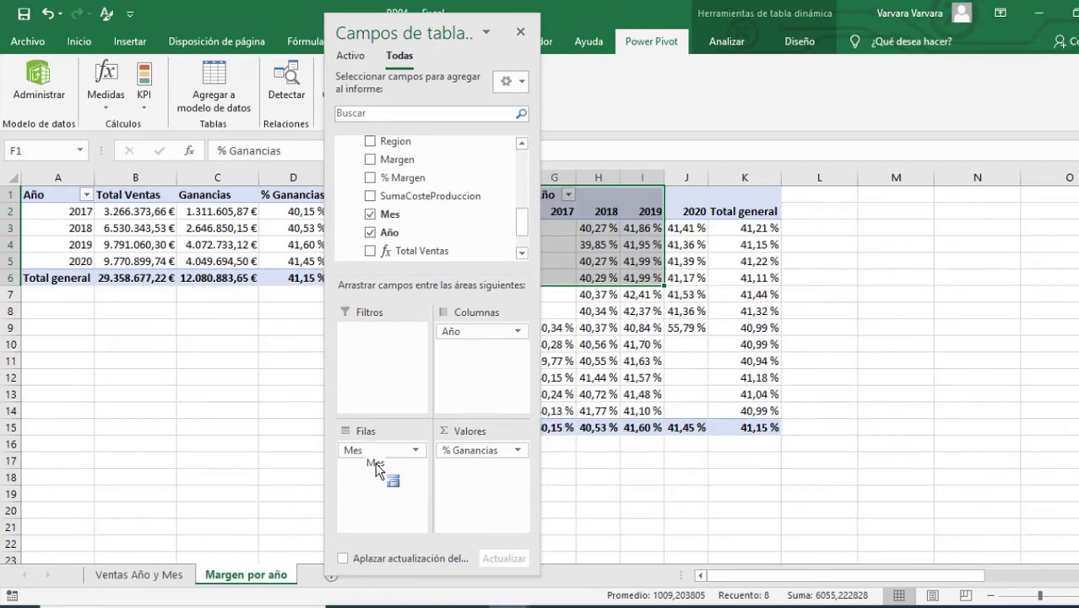
left_click(520, 31)
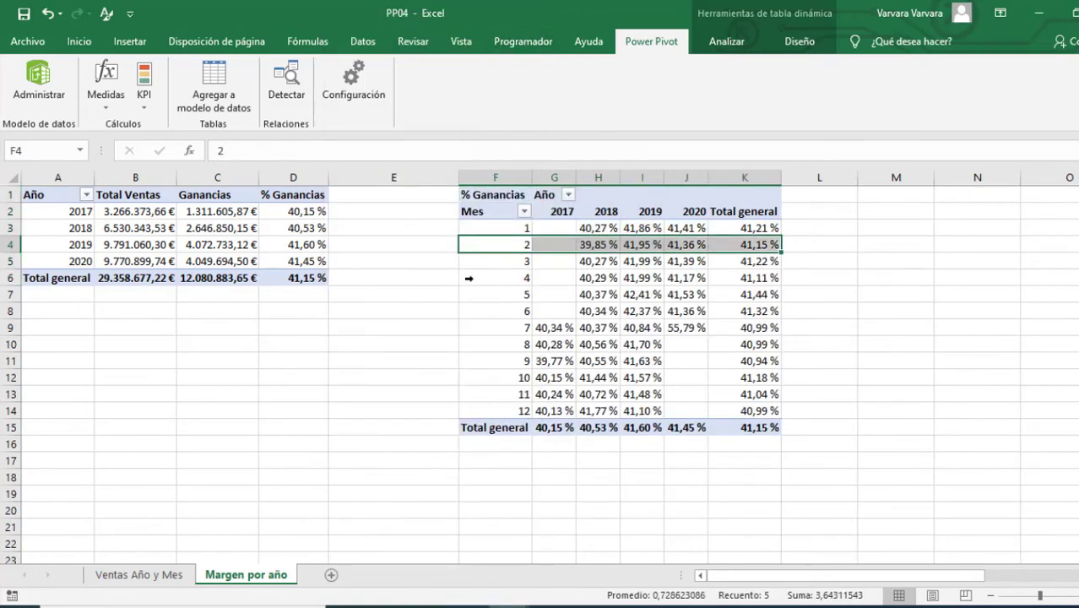
Step: Deselect the pivot so the Power Pivot data model can be opened on the Ventas table
left_click(824, 259)
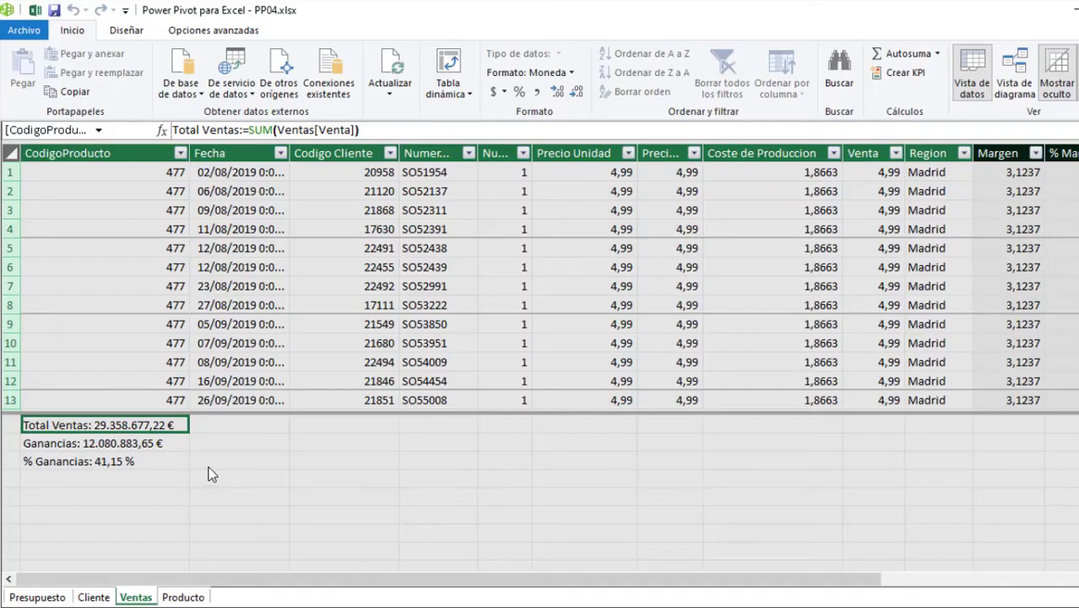
left_click(167, 466)
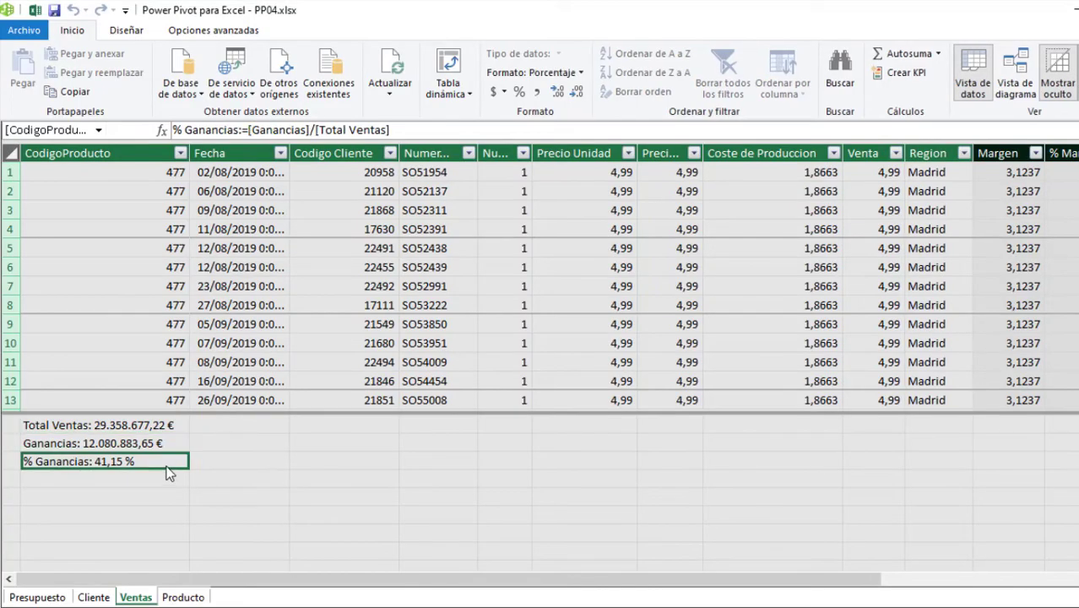
left_click(176, 423)
key("Right")
key("Right")
key("Right")
key("Down")
key("Down")
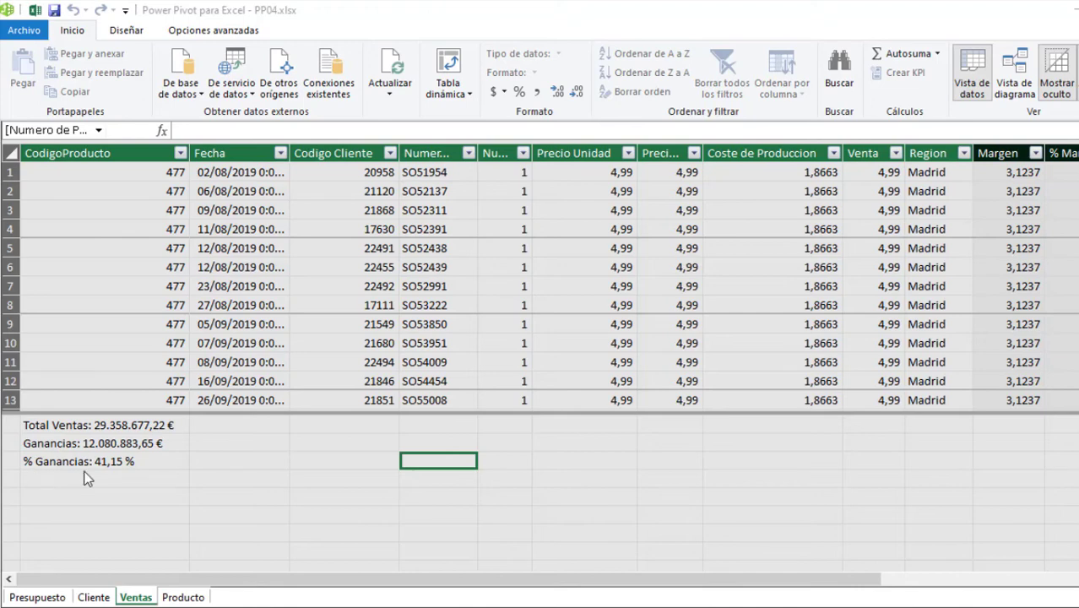
Step: Multiply the Ganancias measure formula by 1,1 and verify % Ganancias reaches 45,26 %
left_click(167, 441)
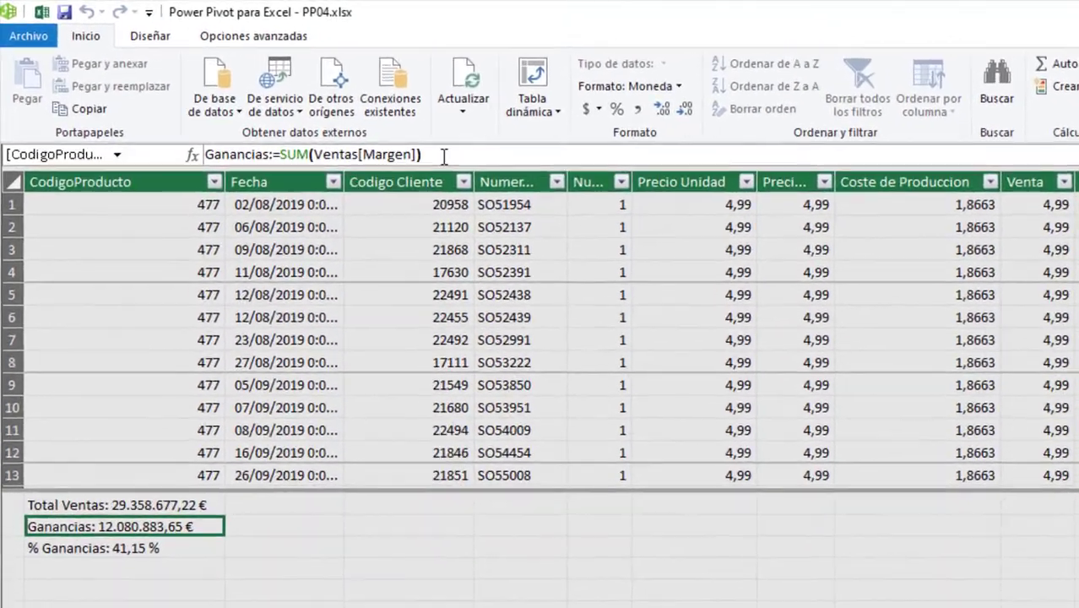
left_click(376, 129)
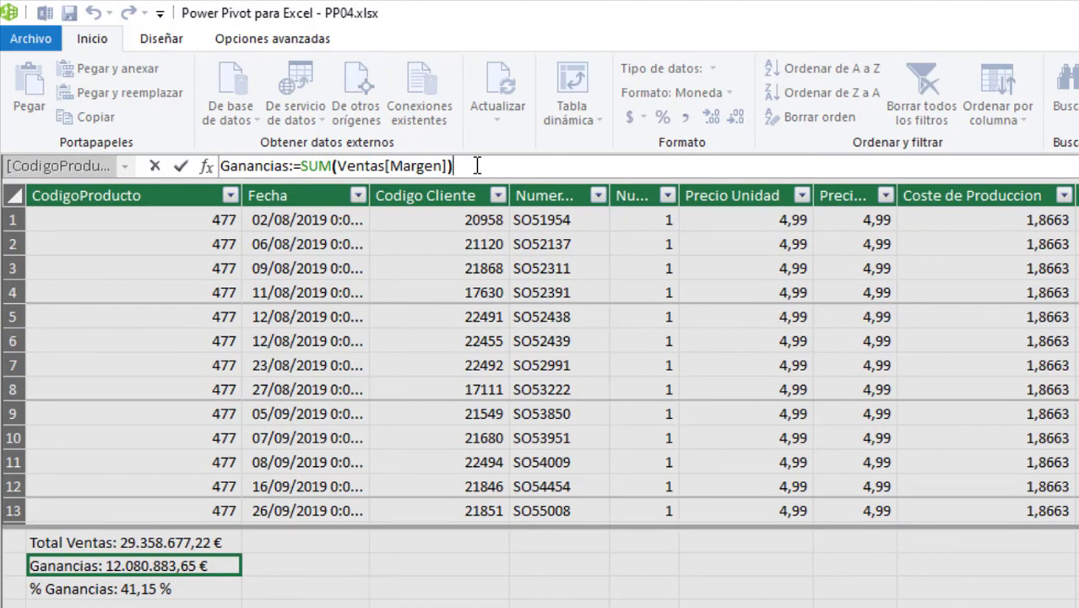
type("*")
type("1,1")
key("Return")
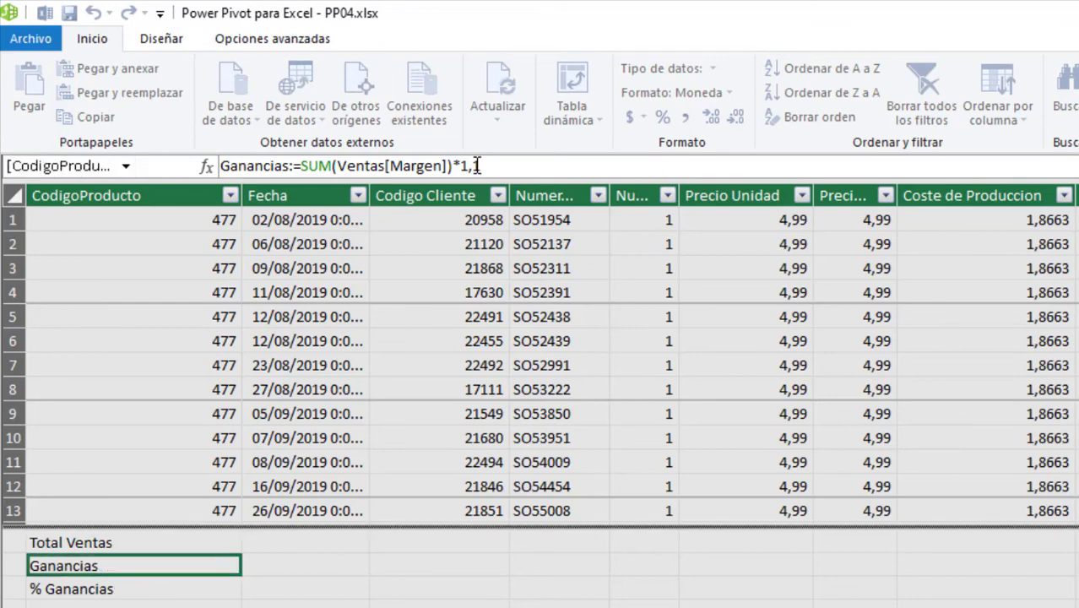
left_click(440, 601)
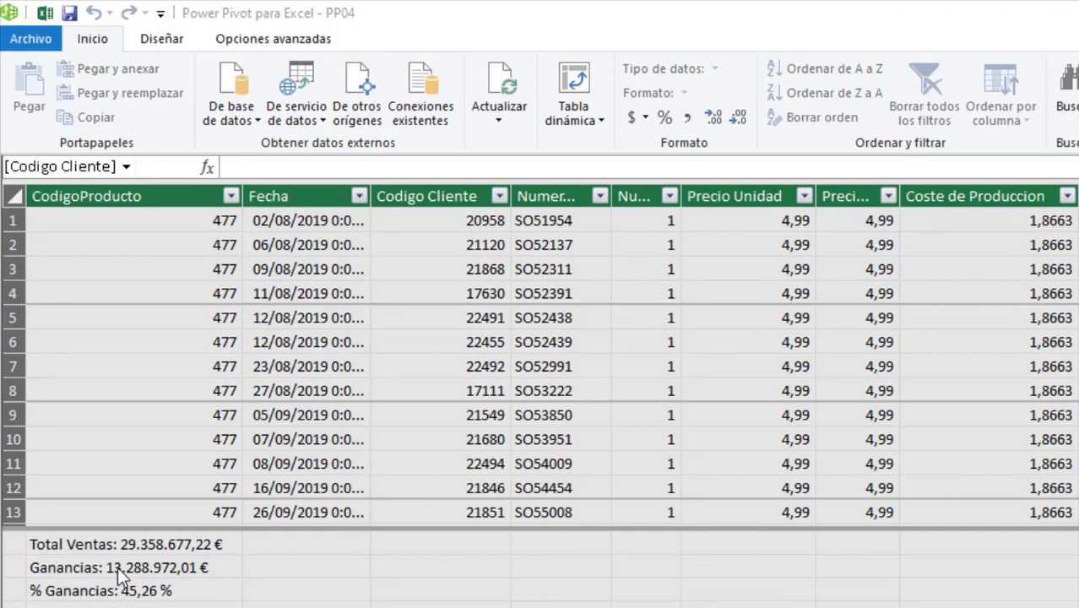
left_click(120, 596)
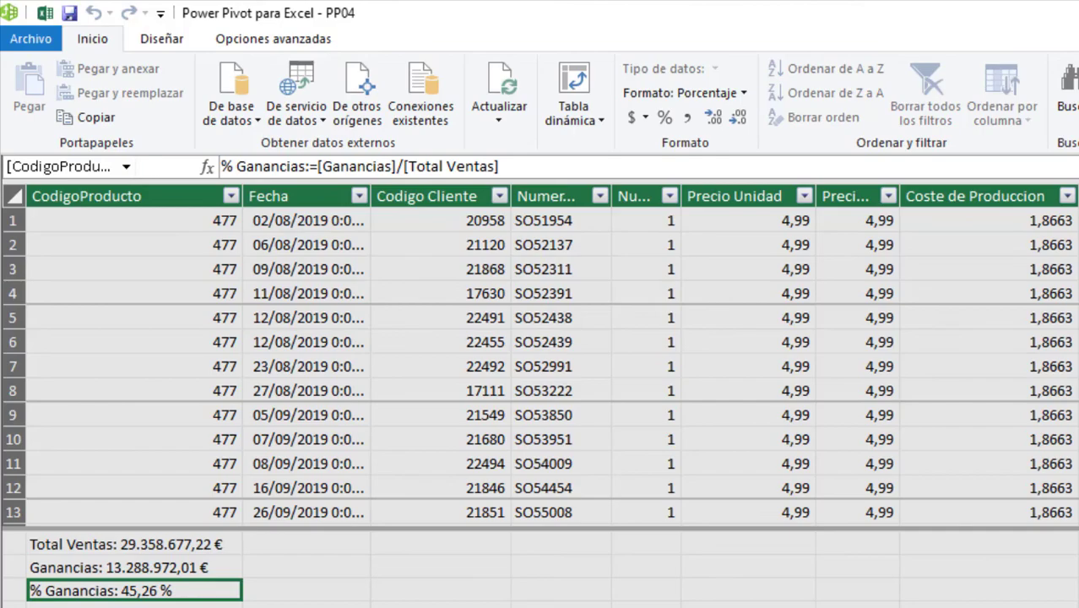
Step: Switch back to the PP04 workbook to see the pivots showing Ganancias 13.288.972,01 €
key("alt+Tab")
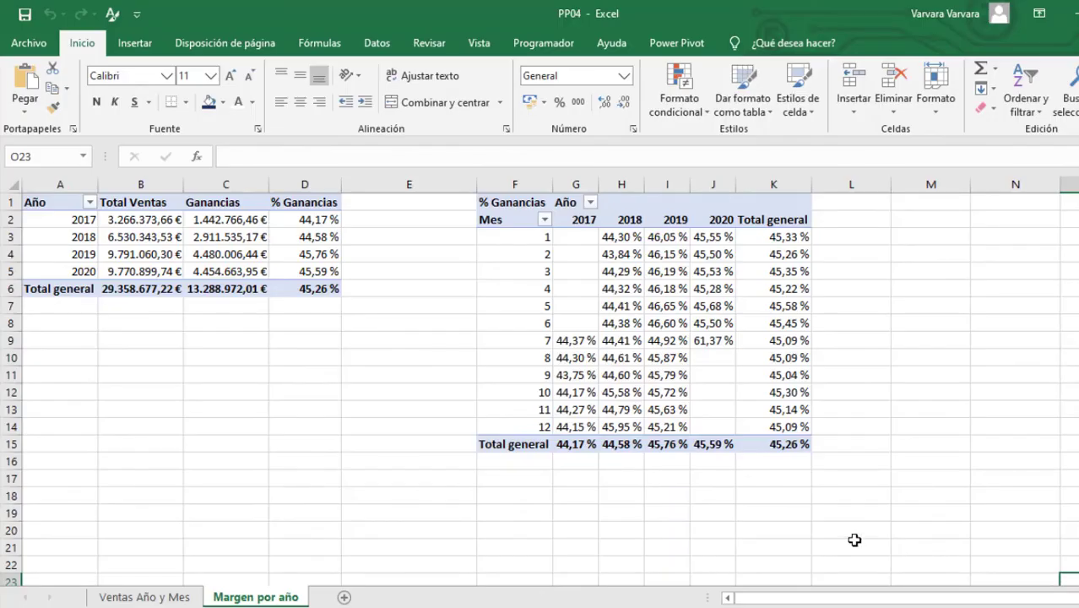